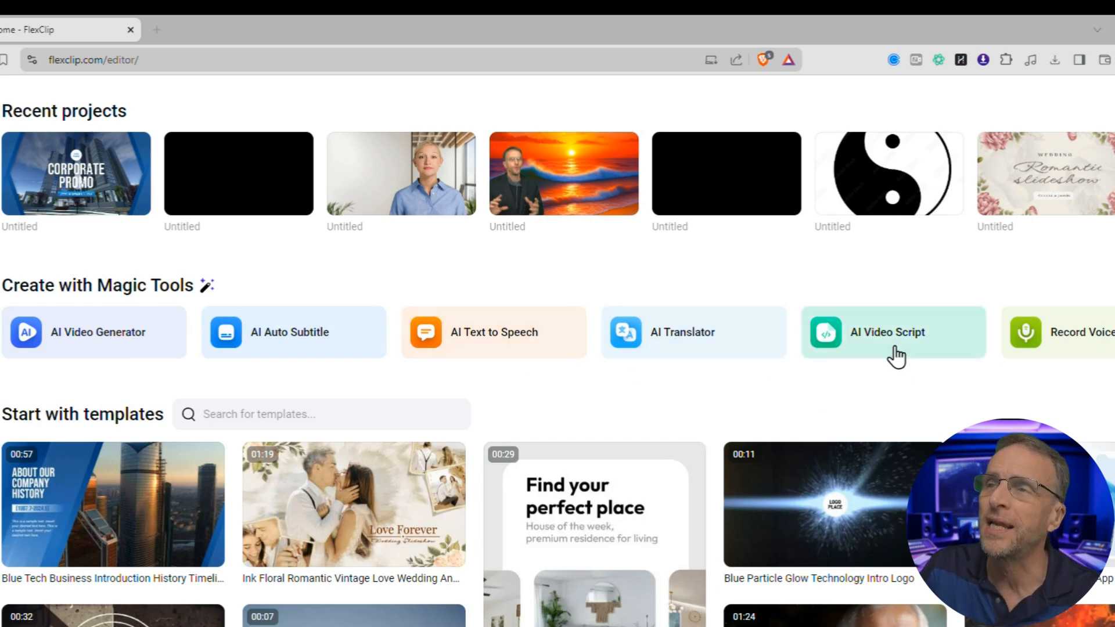
Step: Generate an AI text-to-video from the prompt "5 ways to eliminate leaf blowers from the planet" in the Black Bar style
{"action": "left_click_drag", "start_coordinate": [893, 353], "coordinate": [708, 365]}
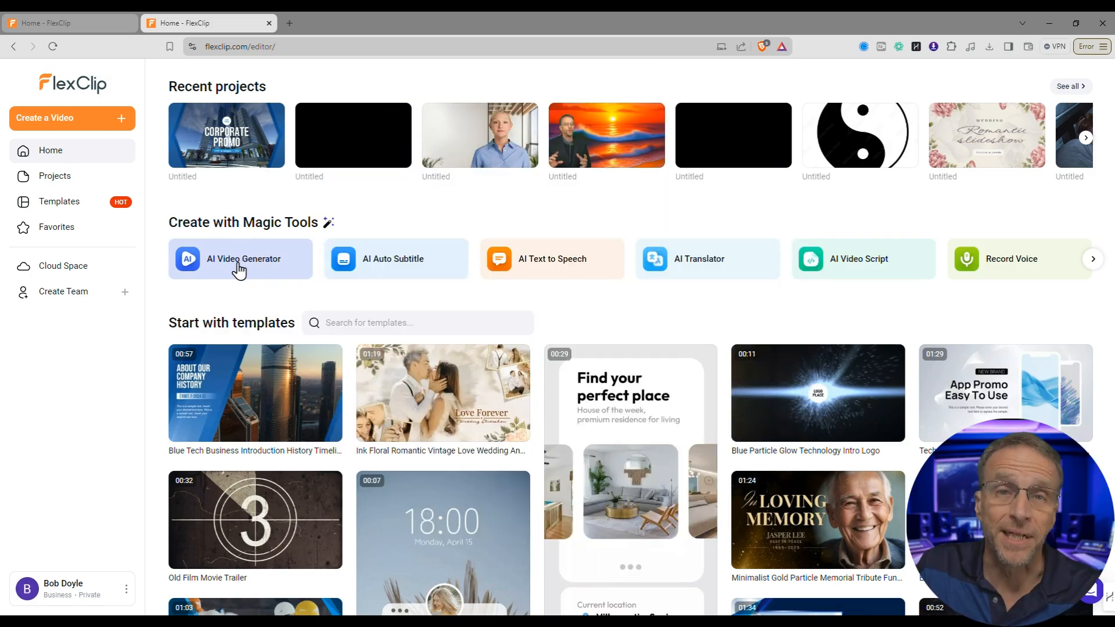
{"action": "left_click", "coordinate": [239, 269]}
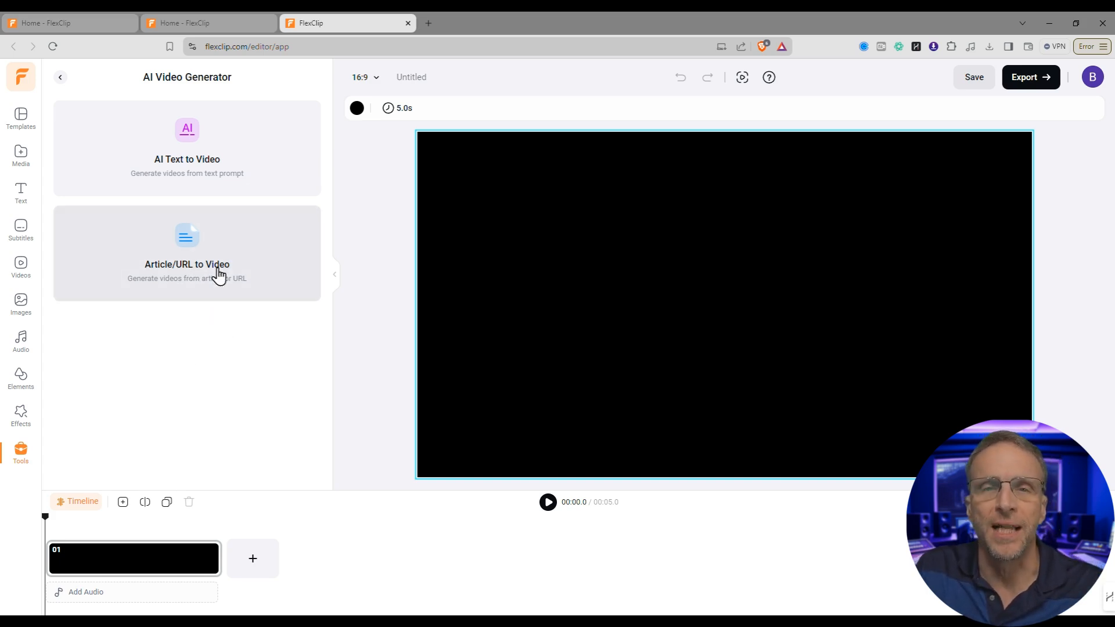
{"action": "left_click", "coordinate": [227, 169]}
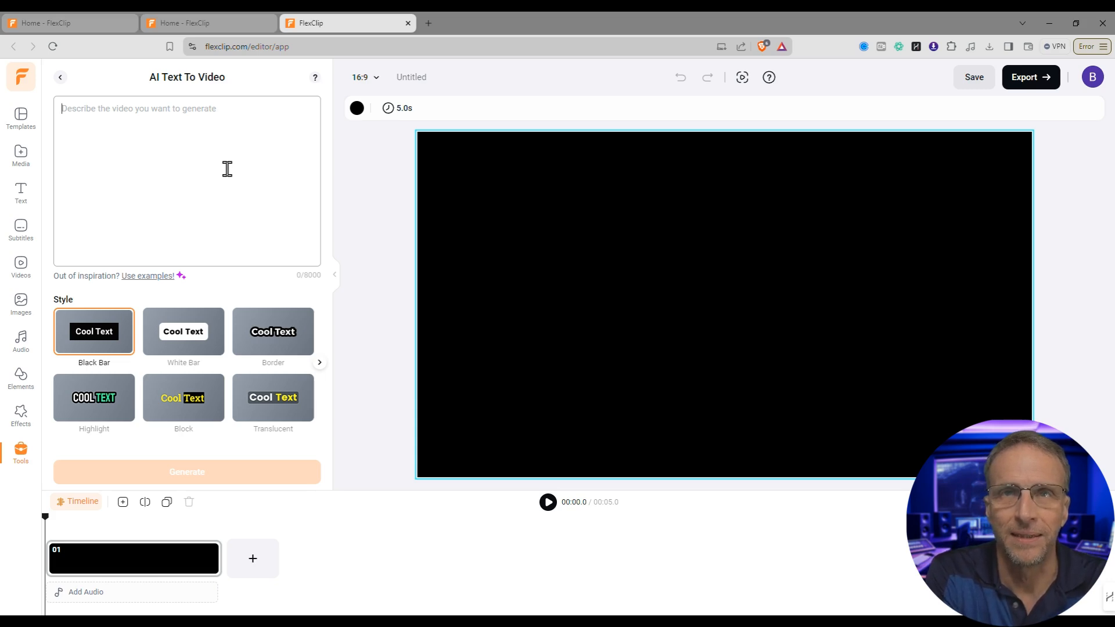
{"action": "type", "text": "5 ways"}
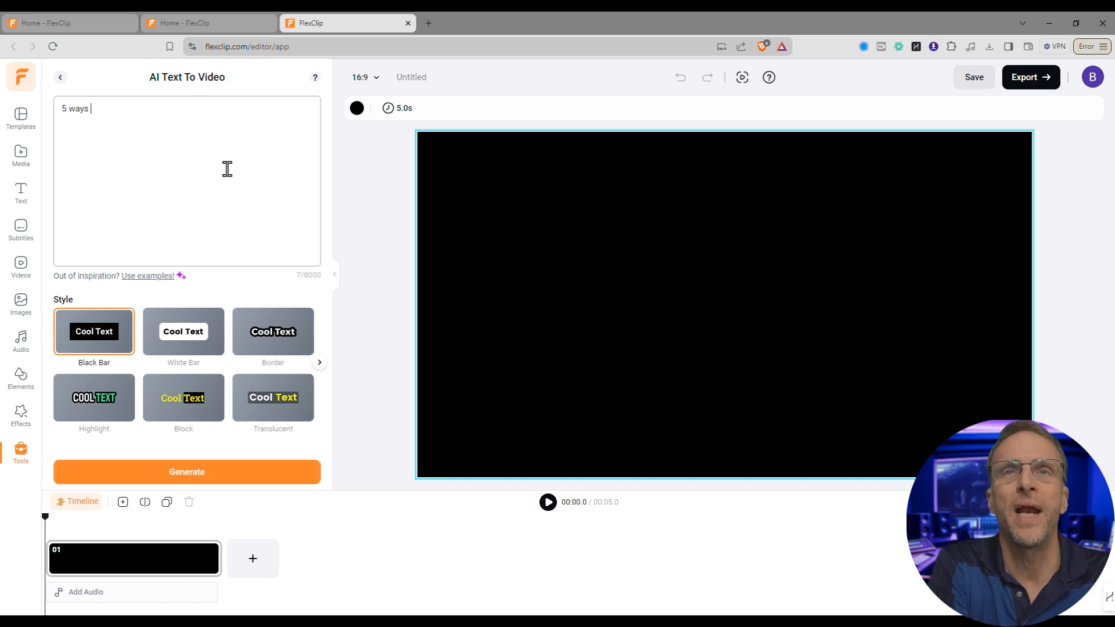
{"action": "type", "text": " to eliminate leaf blowers from the plane"}
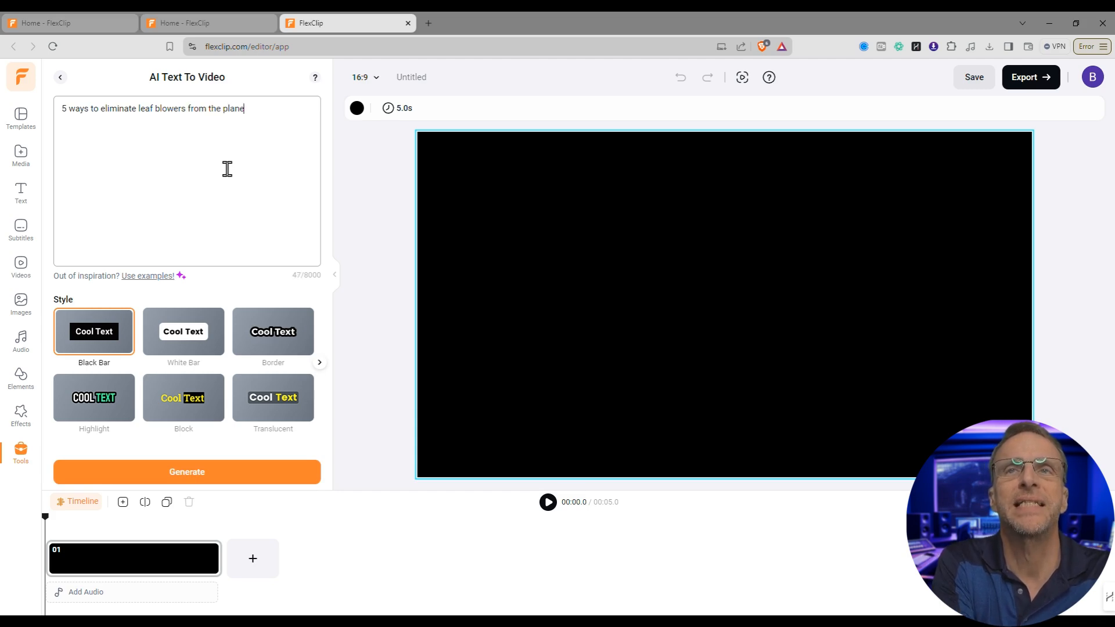
{"action": "type", "text": "t"}
{"action": "left_click", "coordinate": [232, 472]}
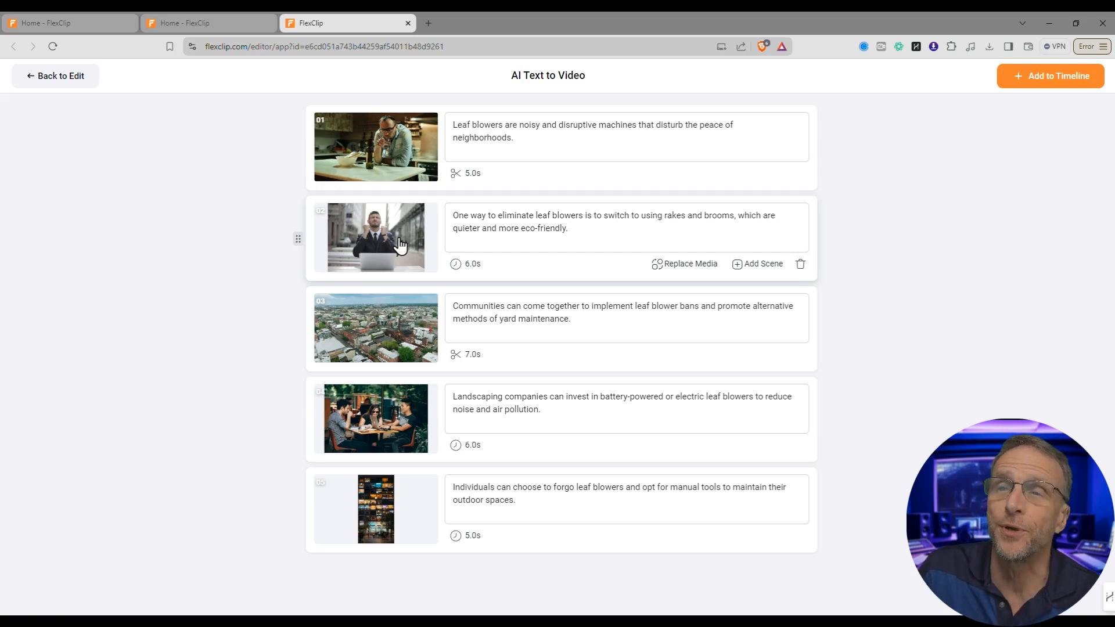
Step: Replace the second scene's media with a stock result for "rakes" and add the generated scenes to the timeline
{"action": "left_click", "coordinate": [700, 264]}
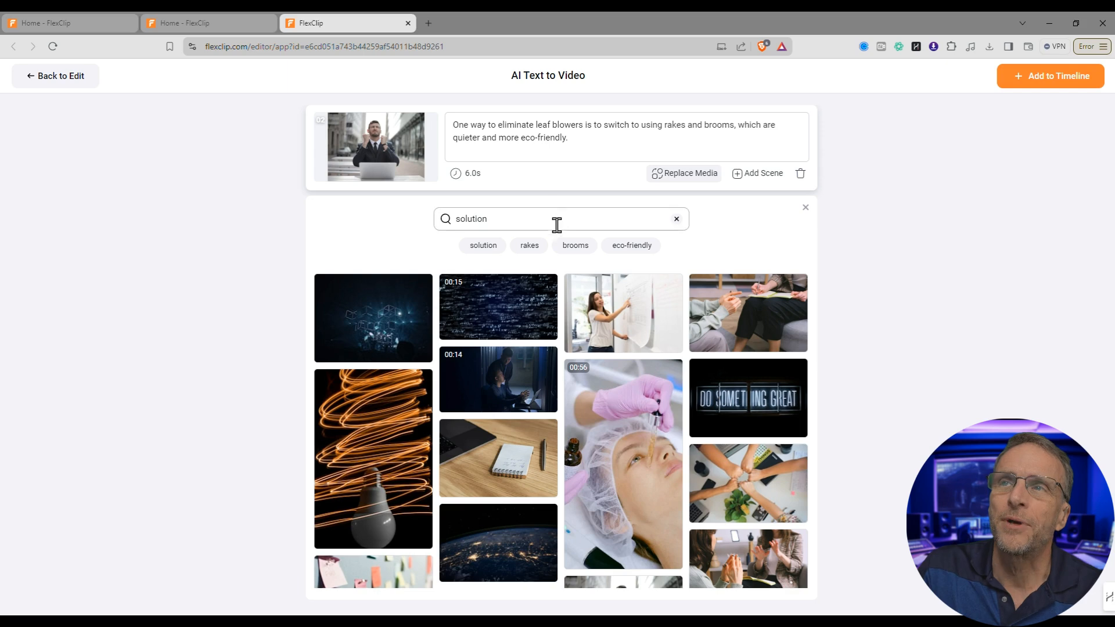
{"action": "double_click", "coordinate": [545, 226]}
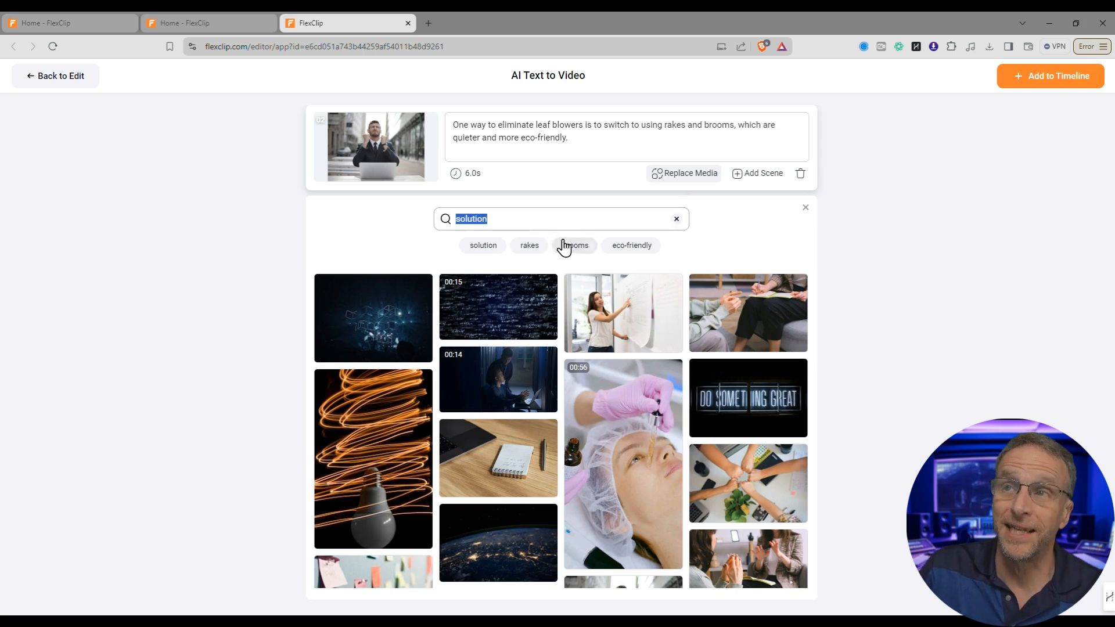
{"action": "type", "text": "rakes"}
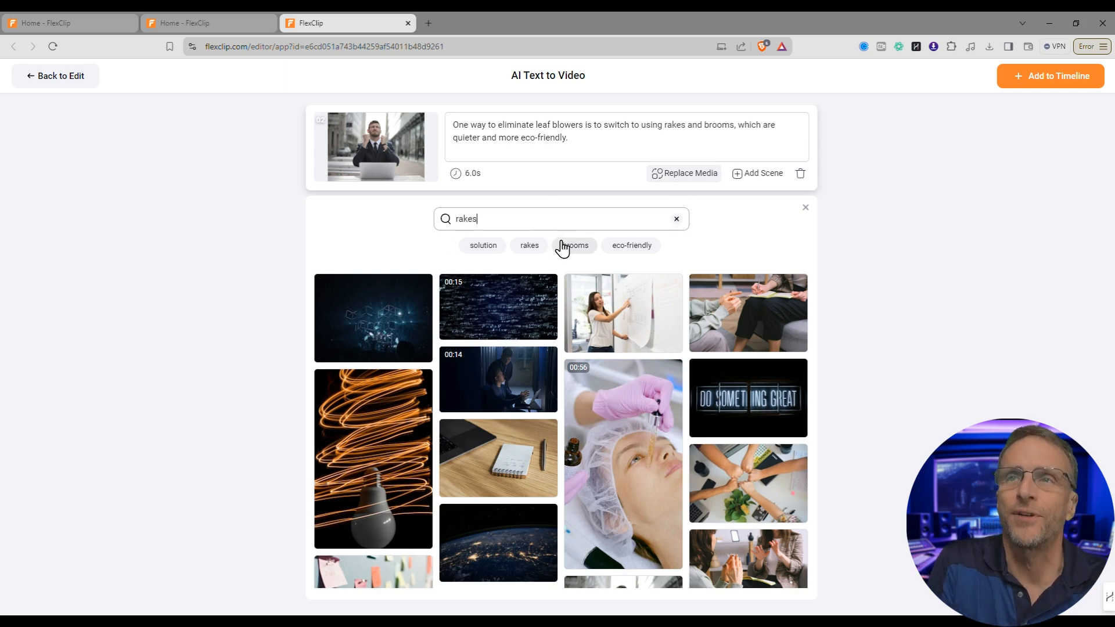
{"action": "key", "text": "Return"}
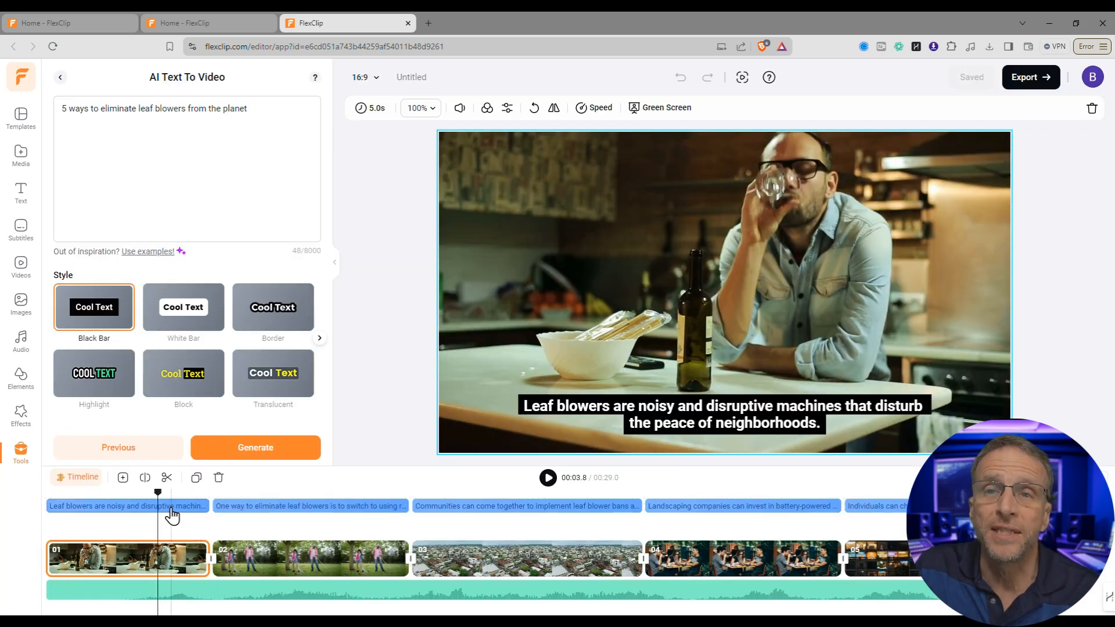
{"action": "left_click", "coordinate": [172, 511]}
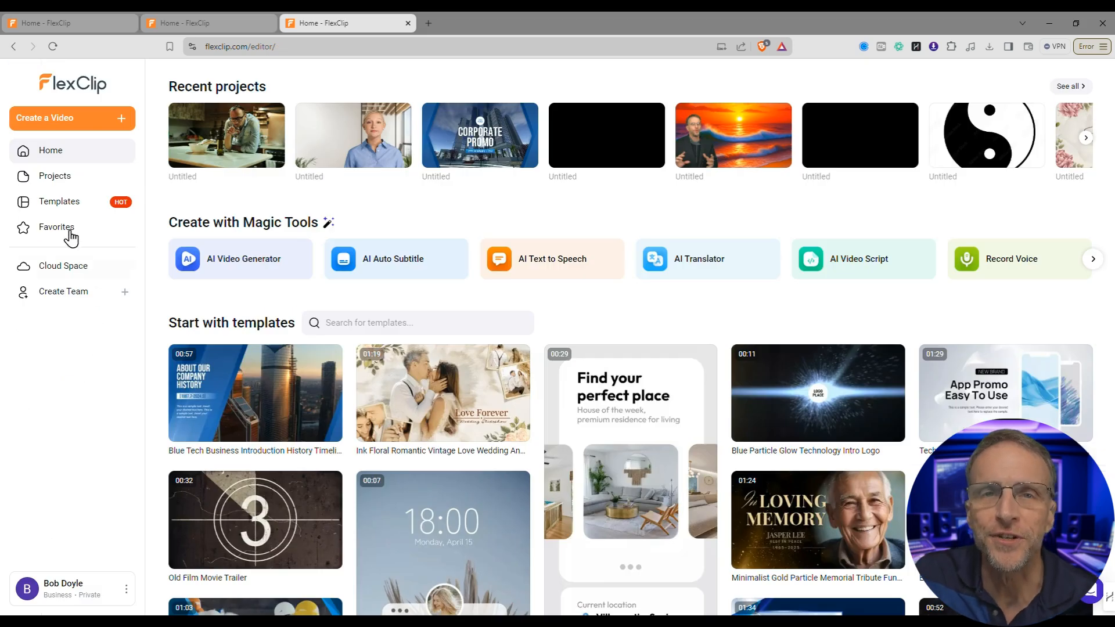
Step: Create a new blank 16:9 video project and dismiss the media import prompt
{"action": "left_click", "coordinate": [58, 130]}
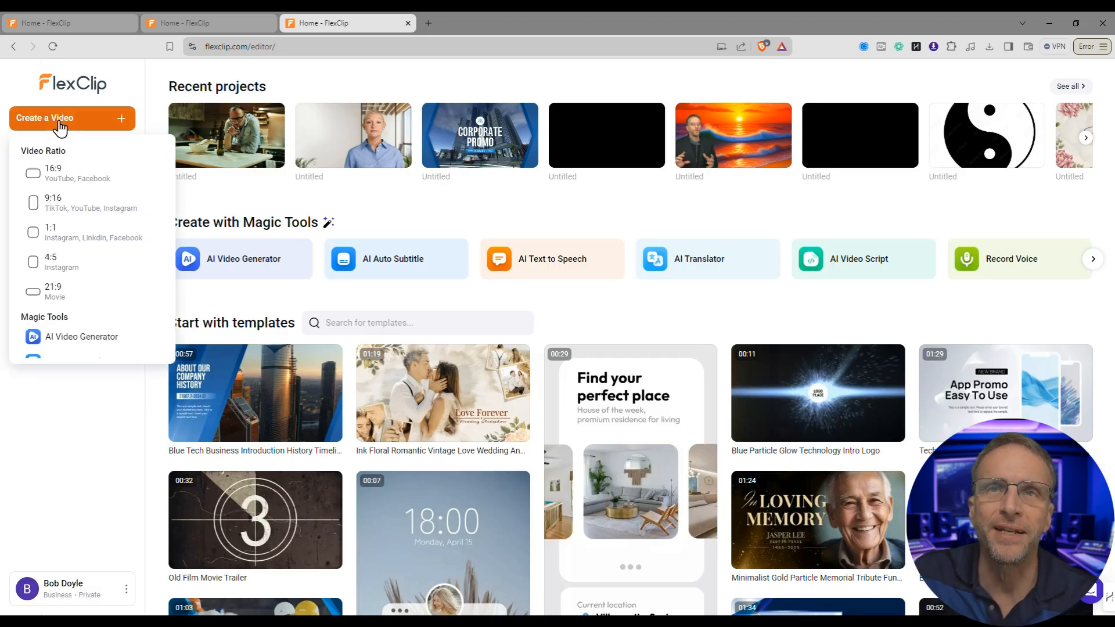
{"action": "left_click", "coordinate": [70, 182]}
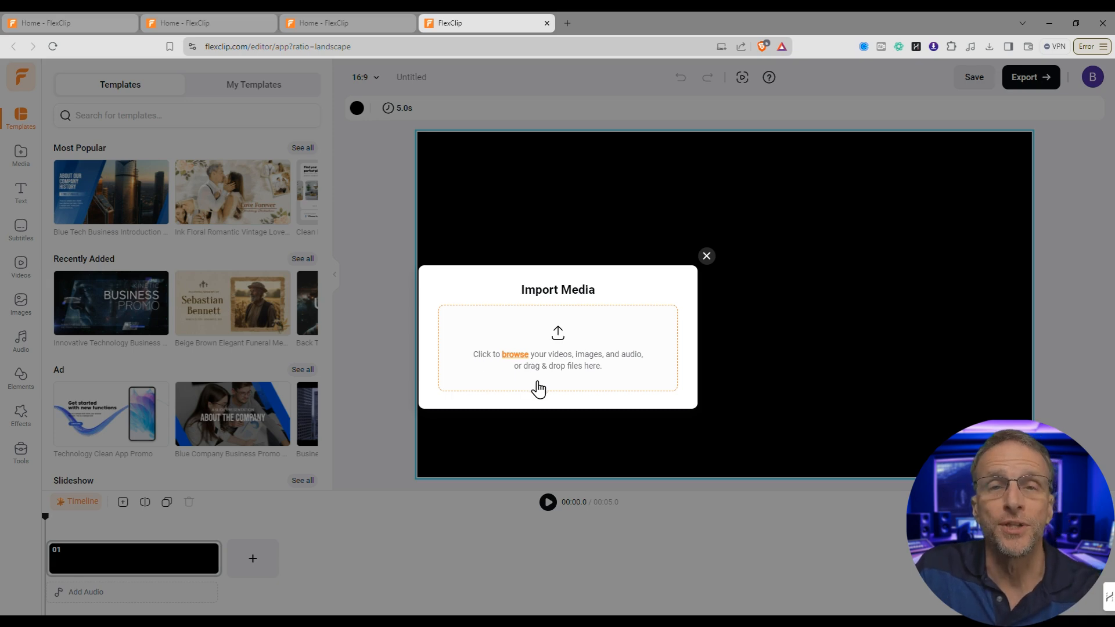
{"action": "left_click", "coordinate": [691, 337]}
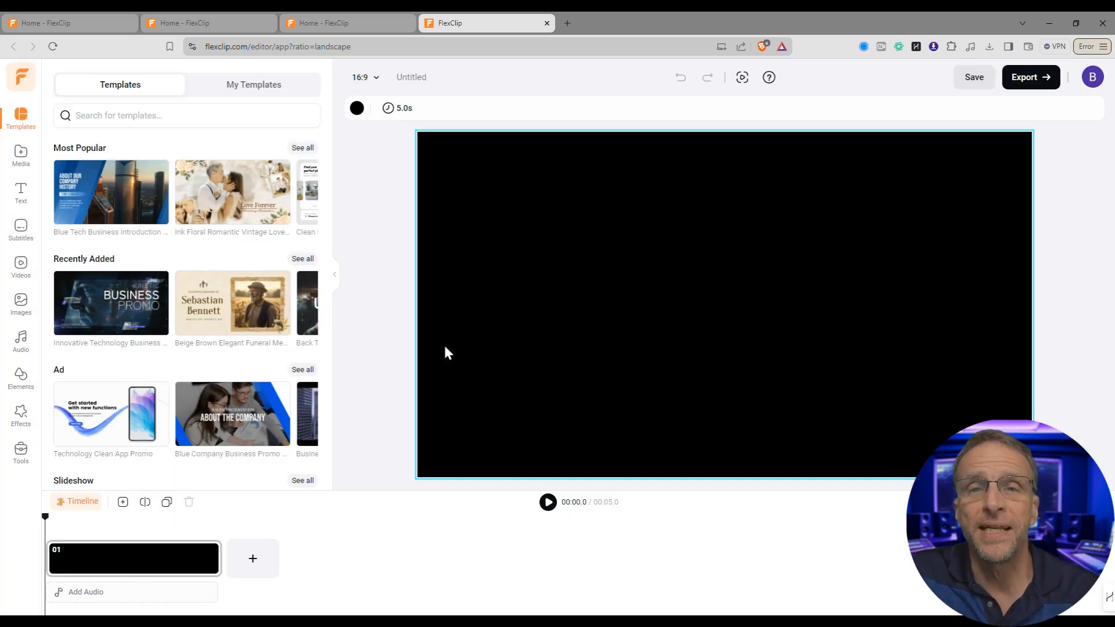
Step: Search the stock videos for "ocean" and add the 24-second calm open-sea clip to the timeline as the first scene
{"action": "left_click", "coordinate": [29, 263]}
{"action": "scroll", "coordinate": [157, 237], "scroll_direction": "down", "scroll_amount": 1}
{"action": "scroll", "coordinate": [161, 285], "scroll_direction": "up", "scroll_amount": 1}
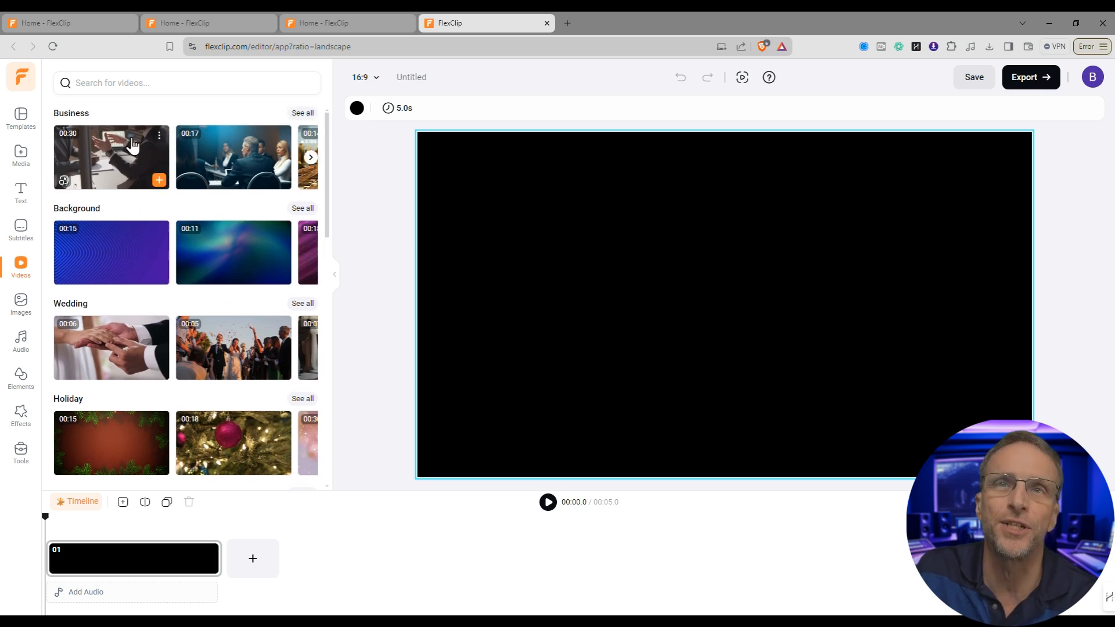
{"action": "left_click", "coordinate": [144, 83]}
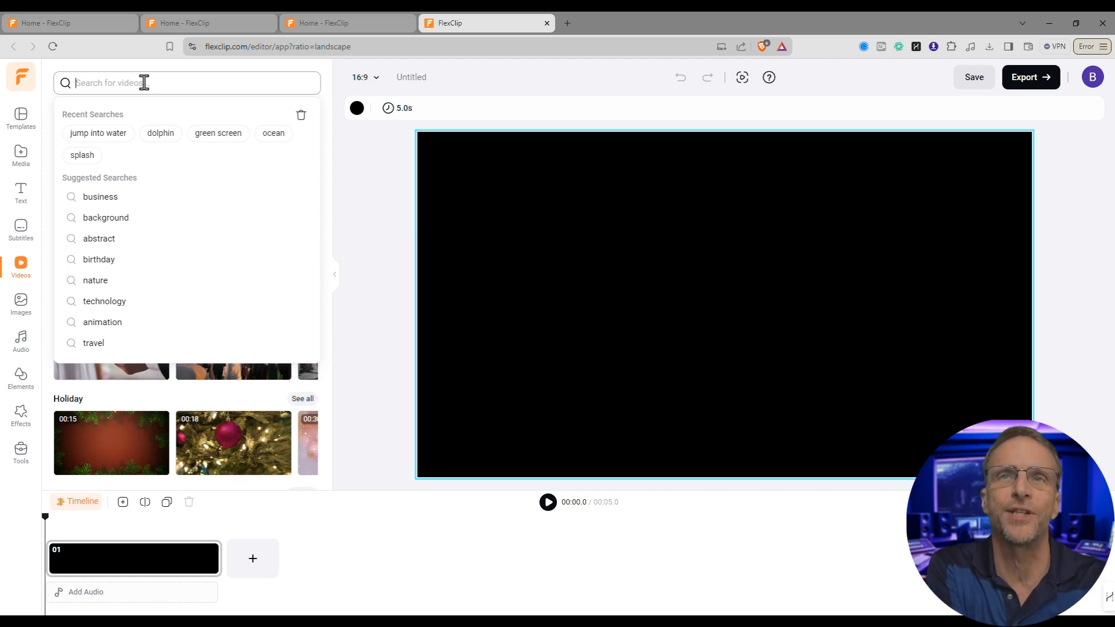
{"action": "type", "text": "ocean"}
{"action": "key", "text": "Return"}
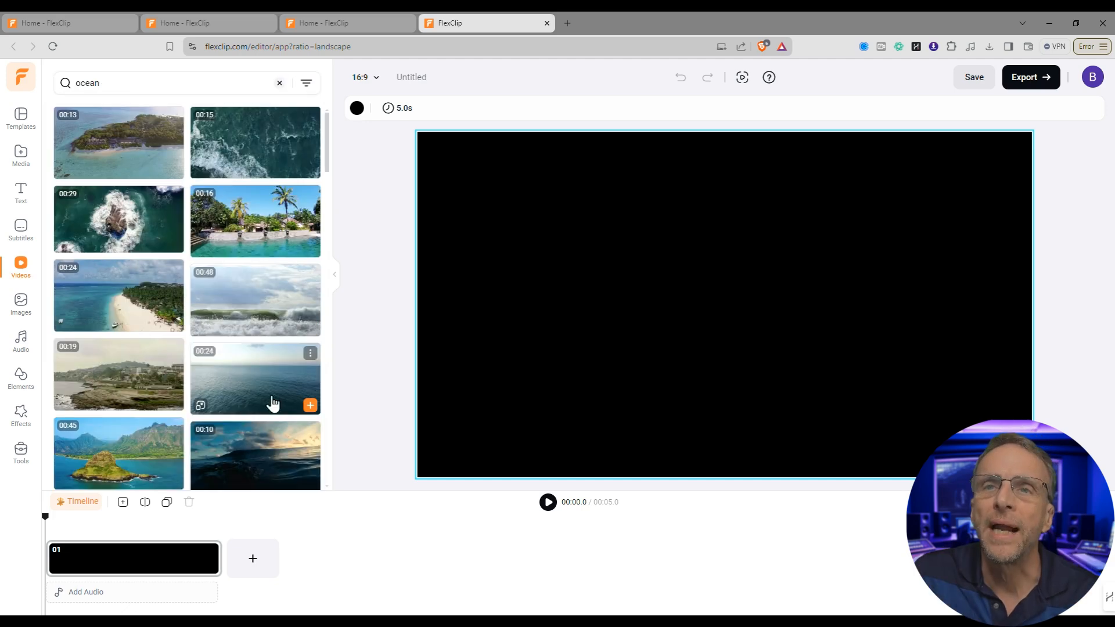
{"action": "left_click", "coordinate": [310, 405]}
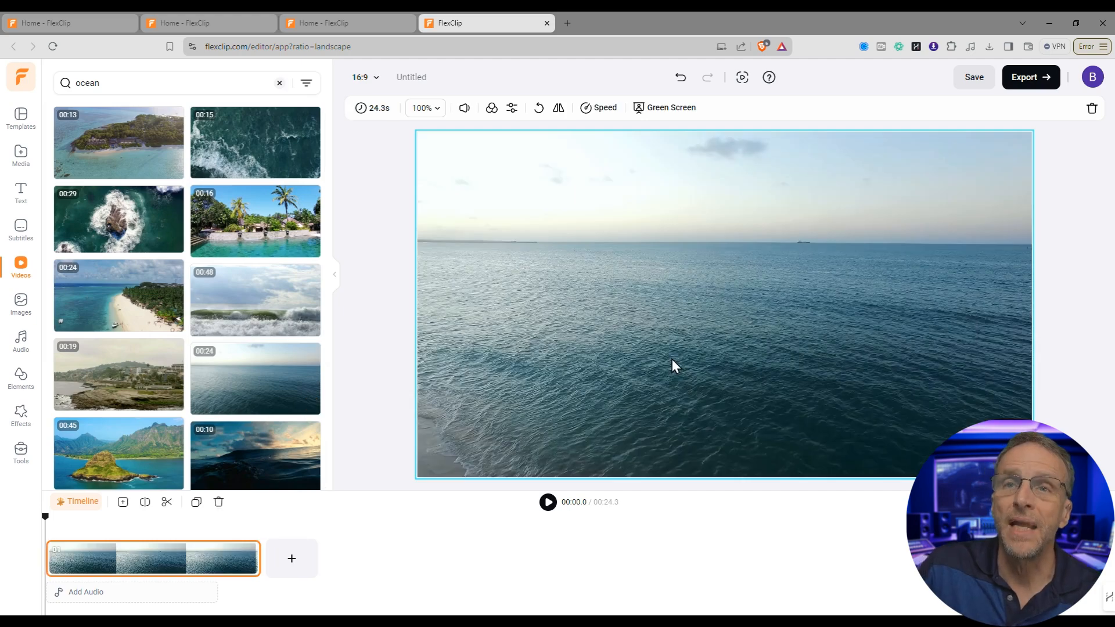
Step: Search the stock videos for "jump into water" and add the 10-second green-screen whale clip as an overlay on the ocean scene
{"action": "left_click", "coordinate": [167, 77]}
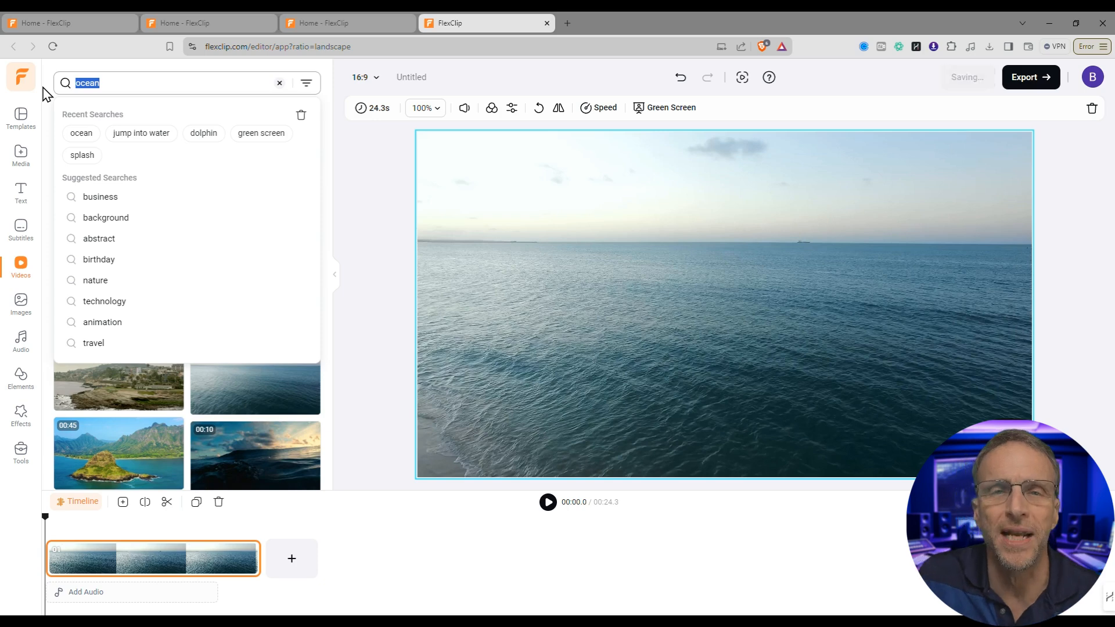
{"action": "type", "text": "jum"}
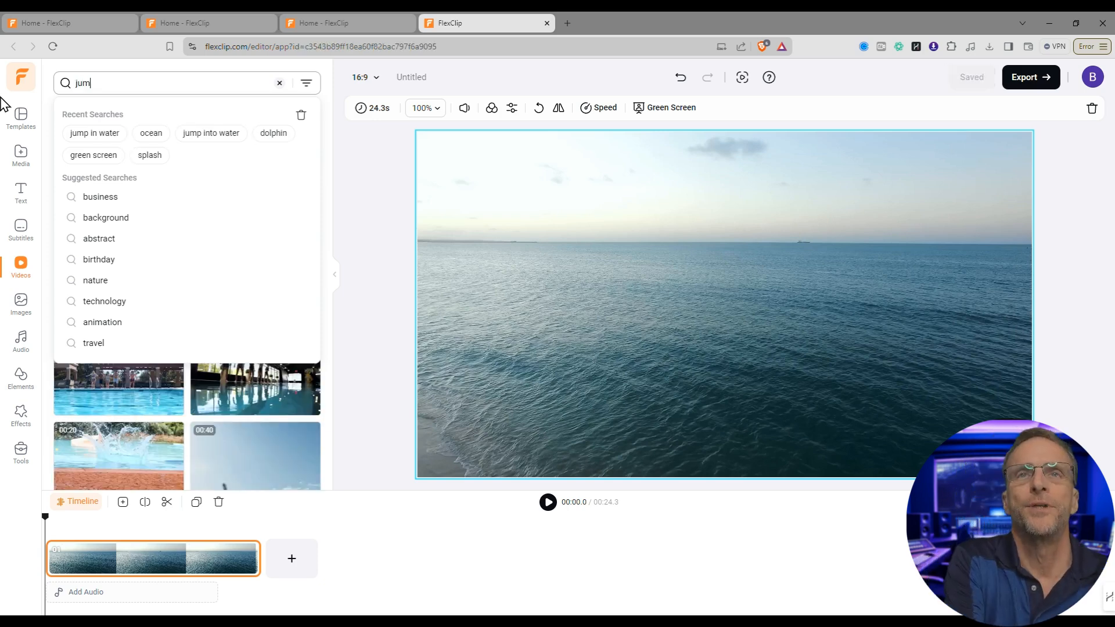
{"action": "type", "text": "p into water"}
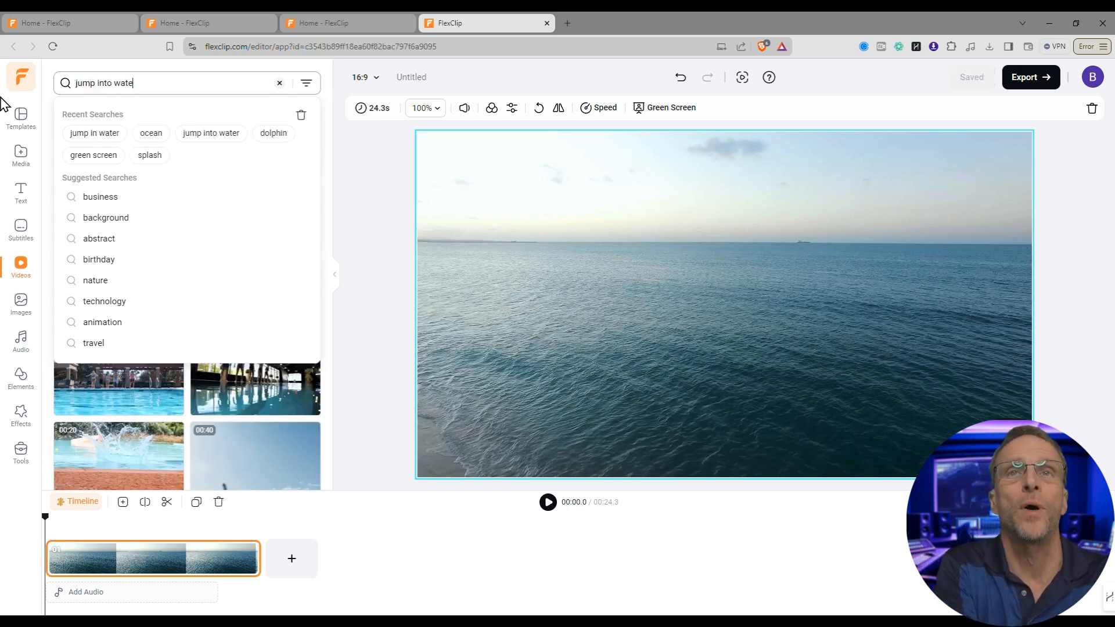
{"action": "key", "text": "Return"}
{"action": "scroll", "coordinate": [150, 226], "scroll_direction": "down", "scroll_amount": 10}
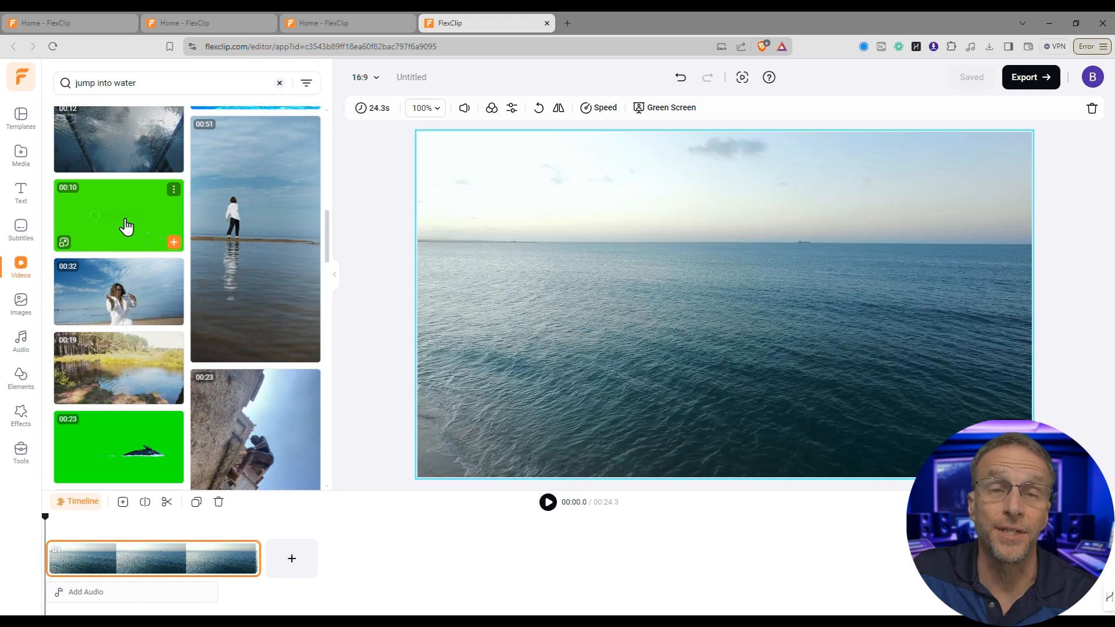
{"action": "scroll", "coordinate": [131, 296], "scroll_direction": "down", "scroll_amount": 2}
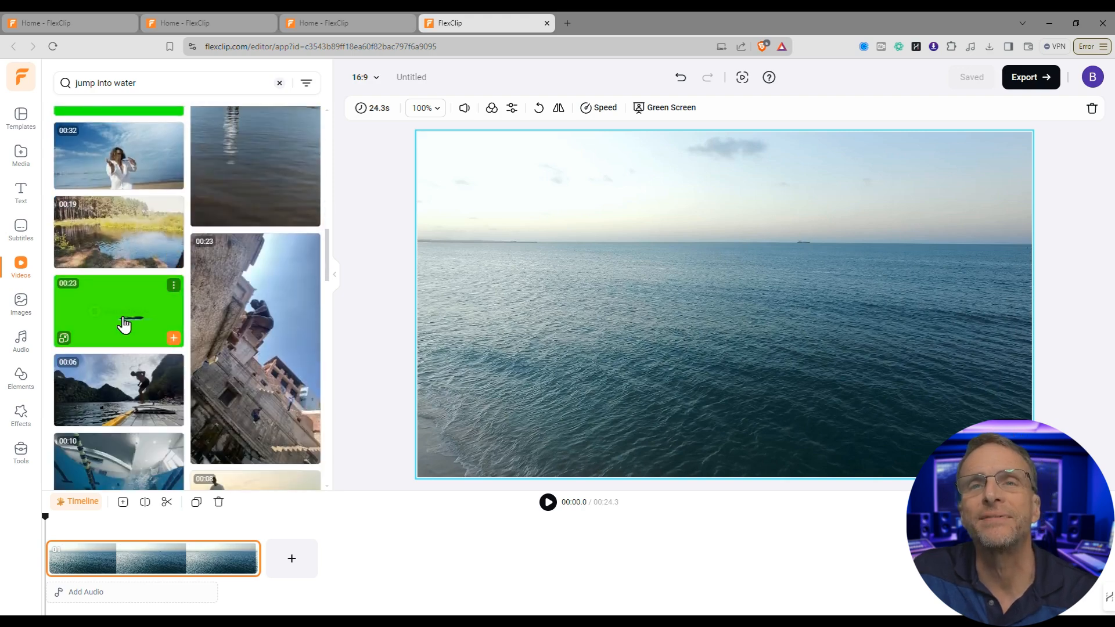
{"action": "scroll", "coordinate": [124, 324], "scroll_direction": "up", "scroll_amount": 2}
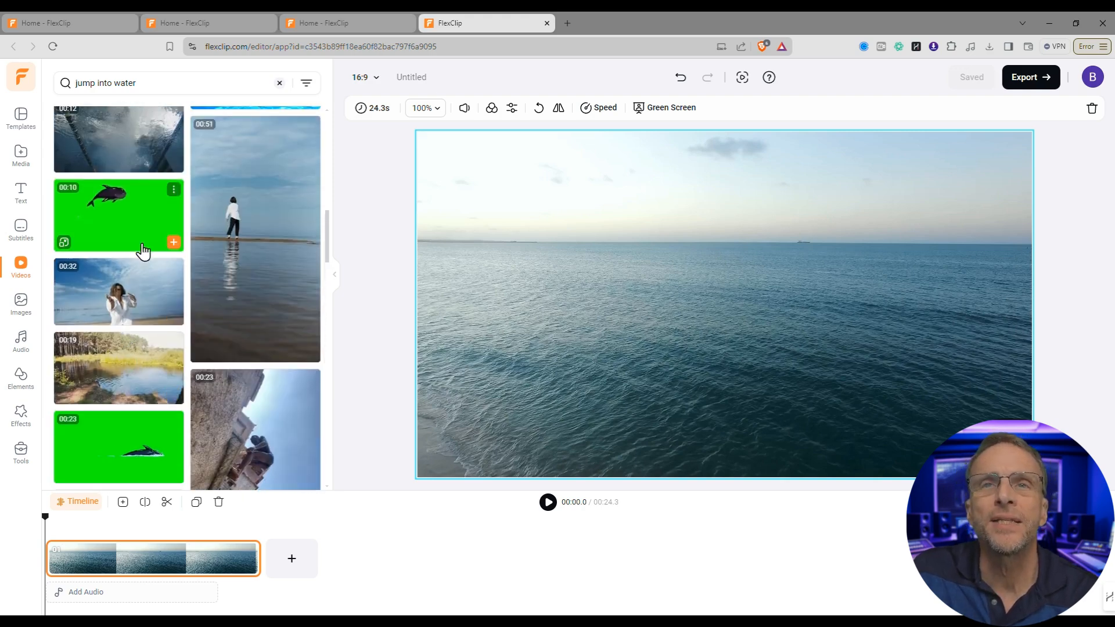
{"action": "left_click", "coordinate": [63, 243]}
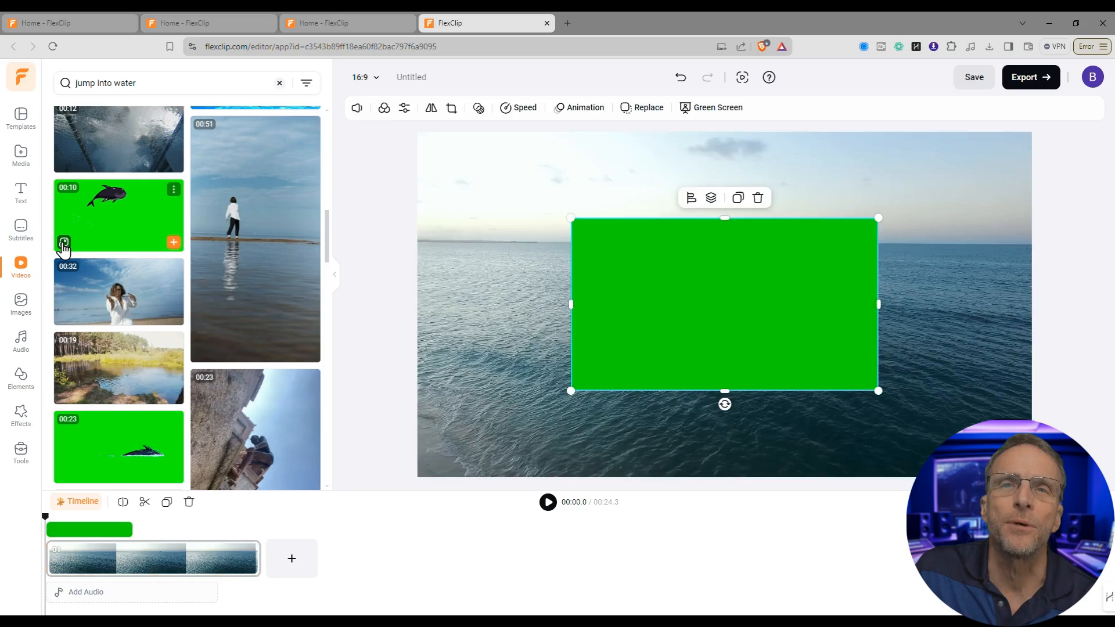
Step: Enlarge the green-screen overlay to about 70% of the frame width and position it near the middle of the ocean scene
{"action": "left_click_drag", "start_coordinate": [712, 325], "coordinate": [632, 306]}
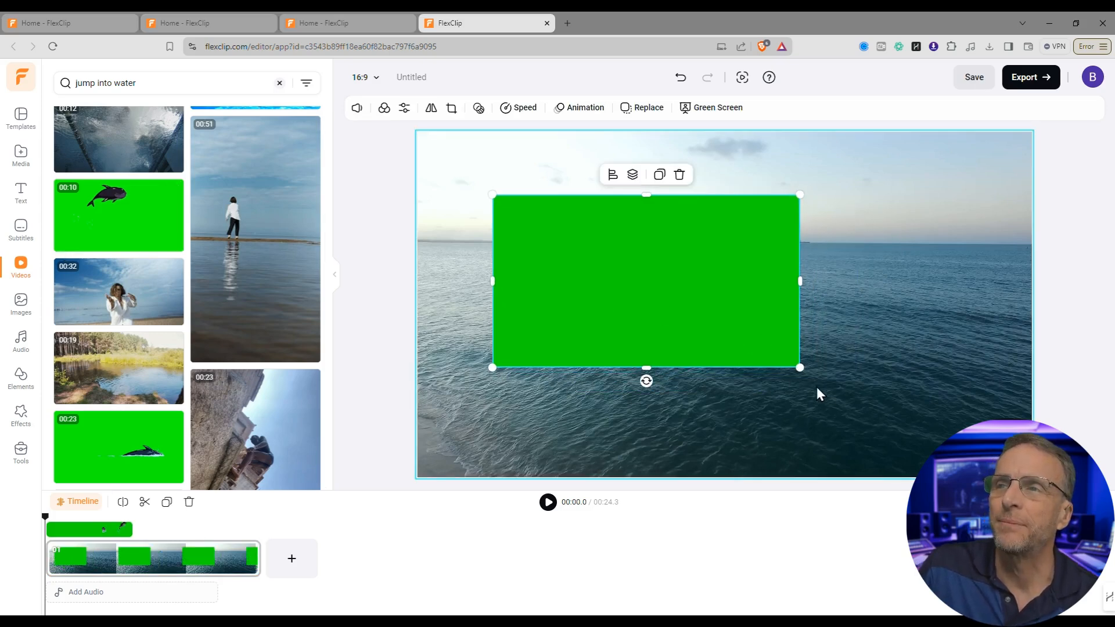
{"action": "left_click_drag", "start_coordinate": [799, 368], "coordinate": [812, 374]}
{"action": "left_click_drag", "start_coordinate": [920, 423], "coordinate": [941, 434]}
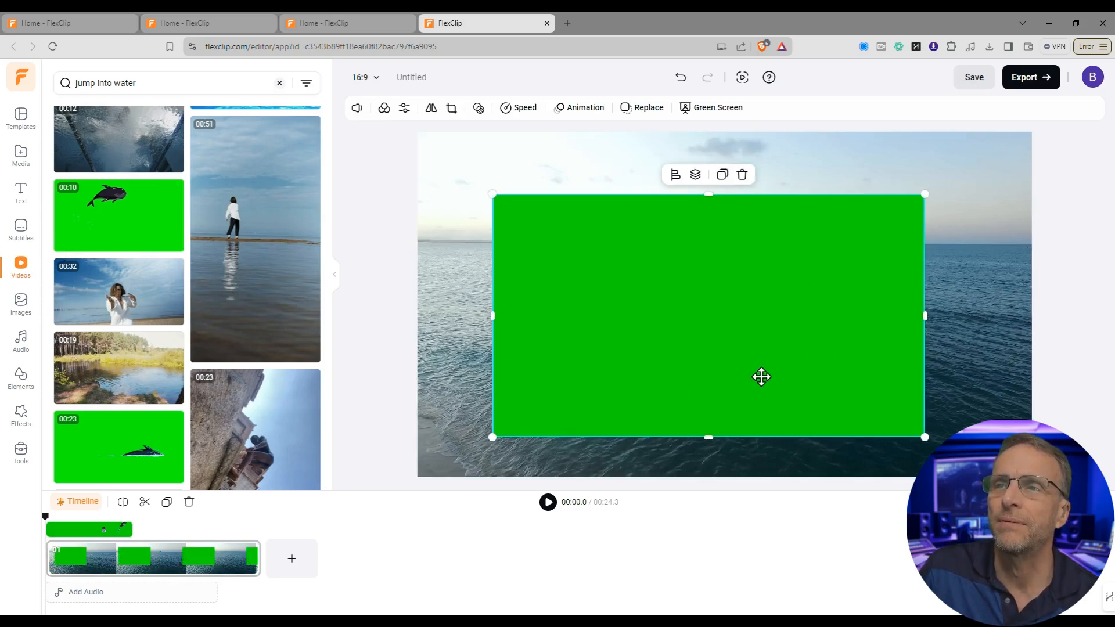
{"action": "left_click_drag", "start_coordinate": [761, 375], "coordinate": [766, 358]}
{"action": "left_click", "coordinate": [522, 528]}
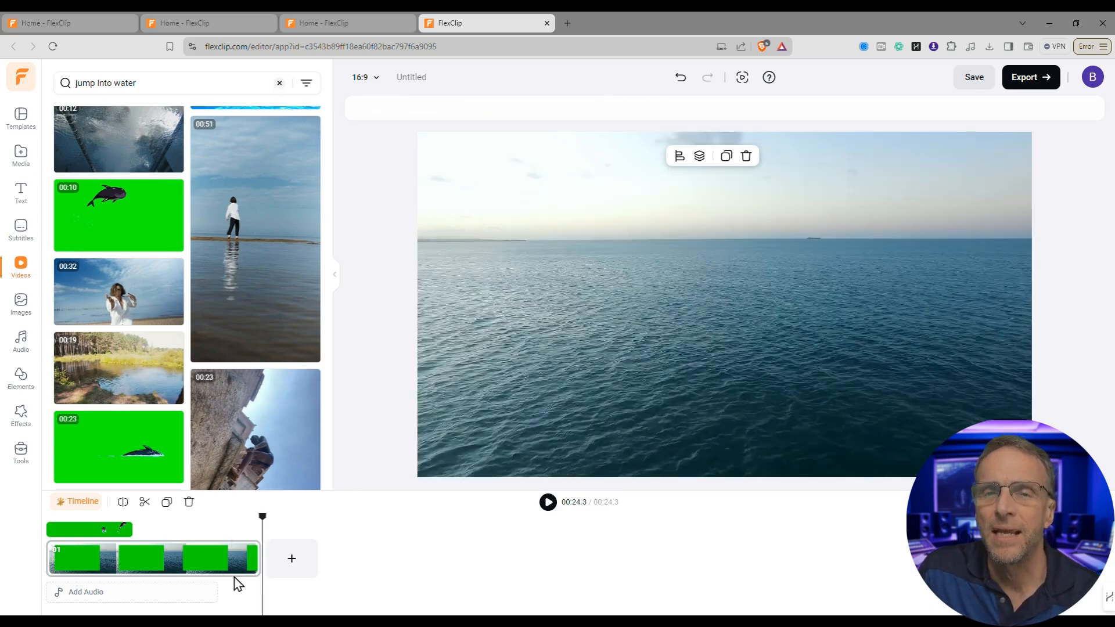
Step: Key out the overlay's green background with the Green Screen tool by sampling the clip's green color
{"action": "left_click", "coordinate": [72, 531]}
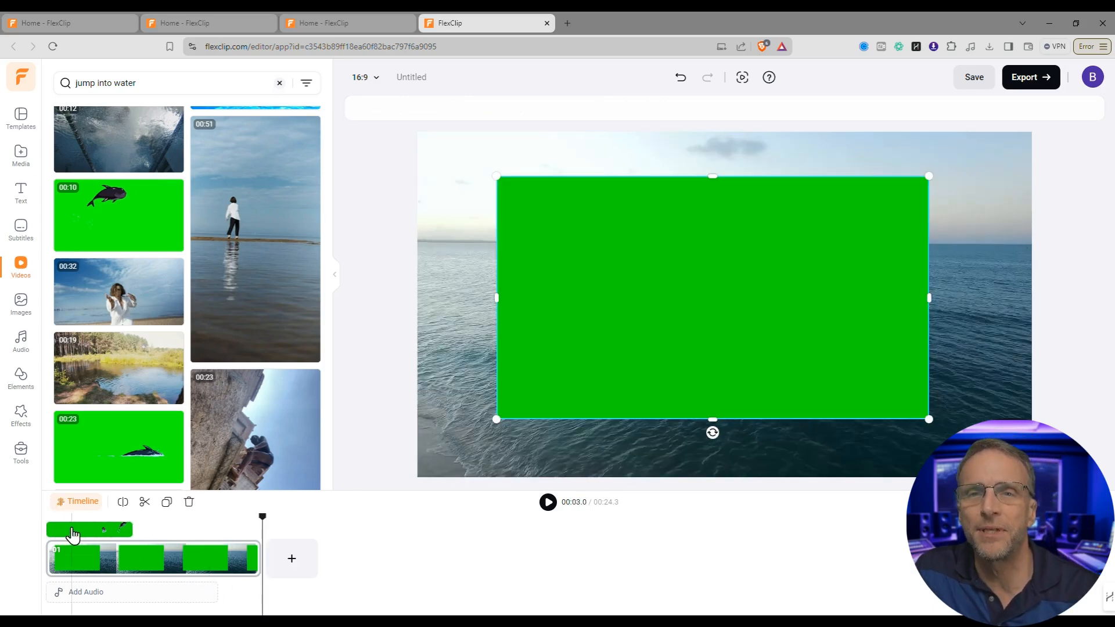
{"action": "left_click", "coordinate": [689, 346]}
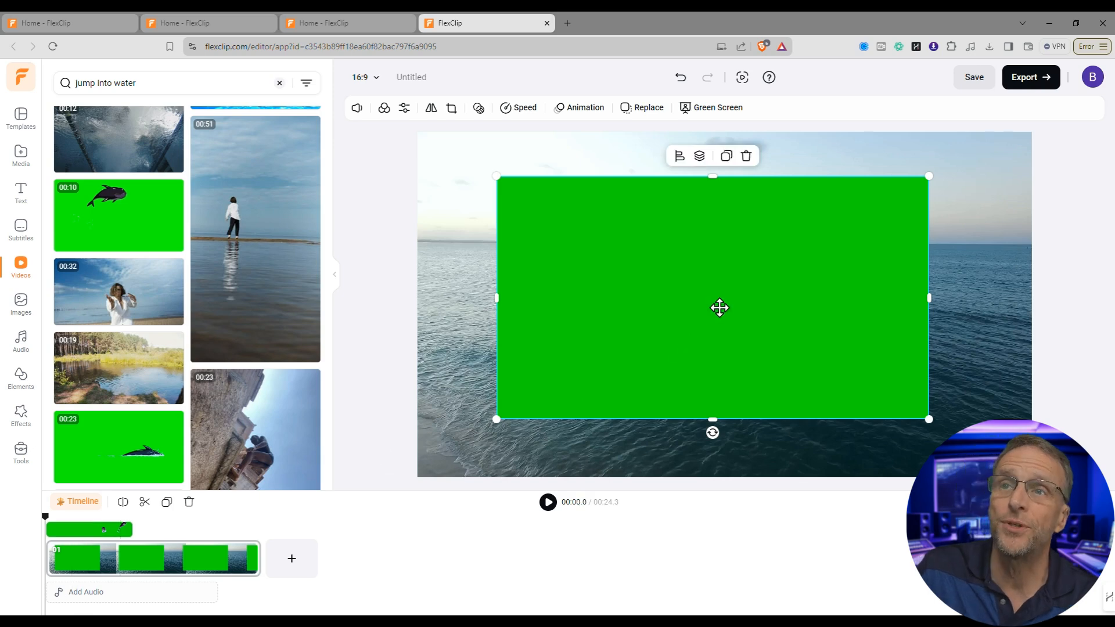
{"action": "left_click", "coordinate": [709, 111]}
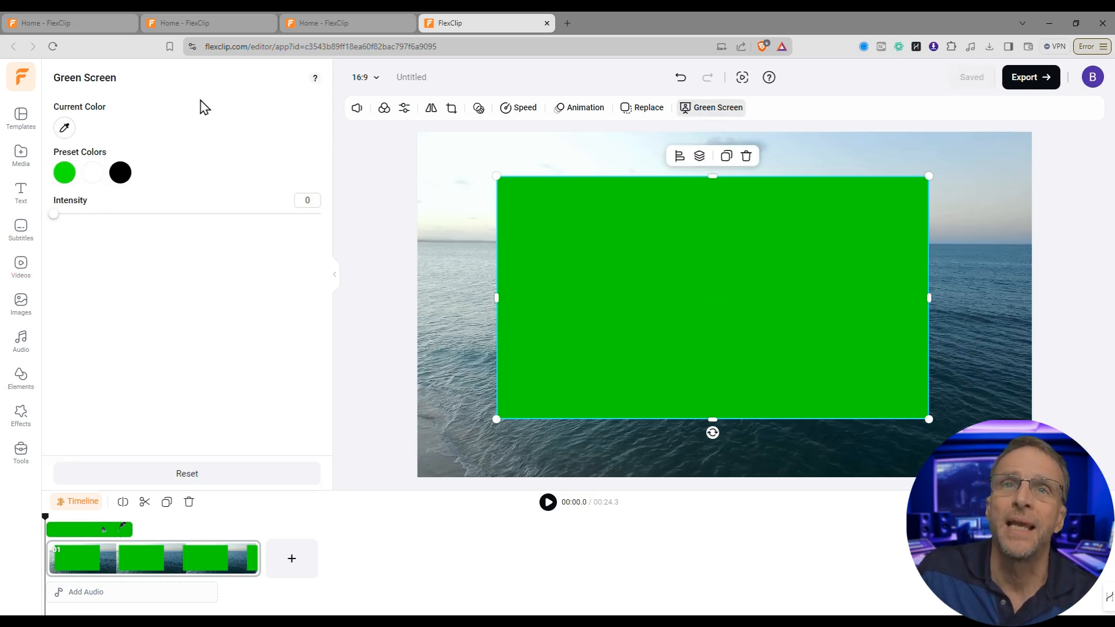
{"action": "left_click", "coordinate": [65, 129]}
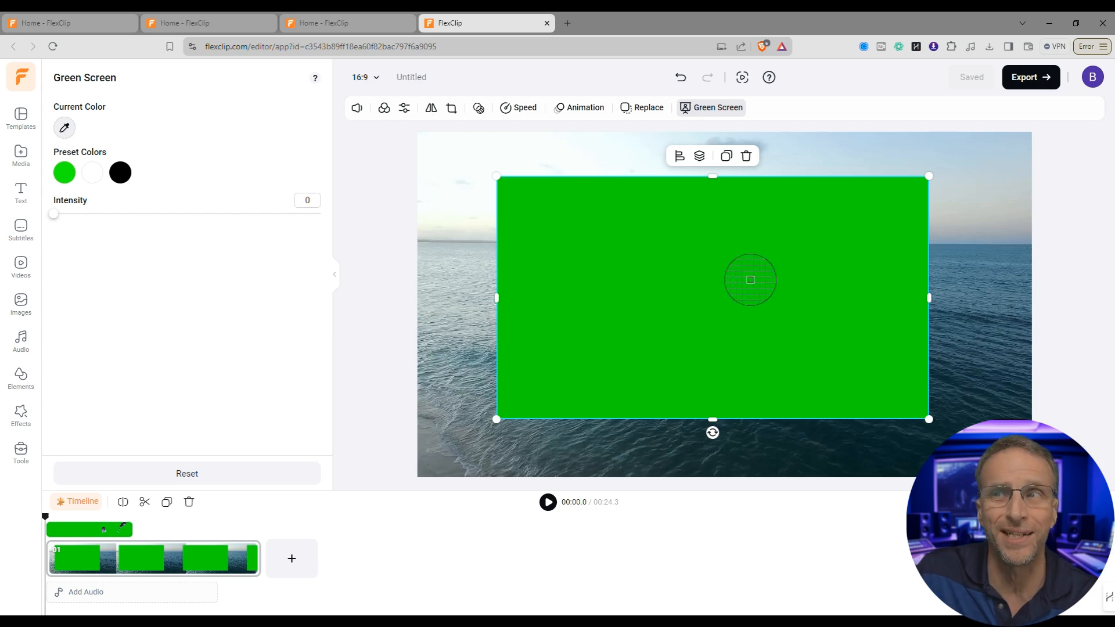
{"action": "left_click", "coordinate": [763, 294]}
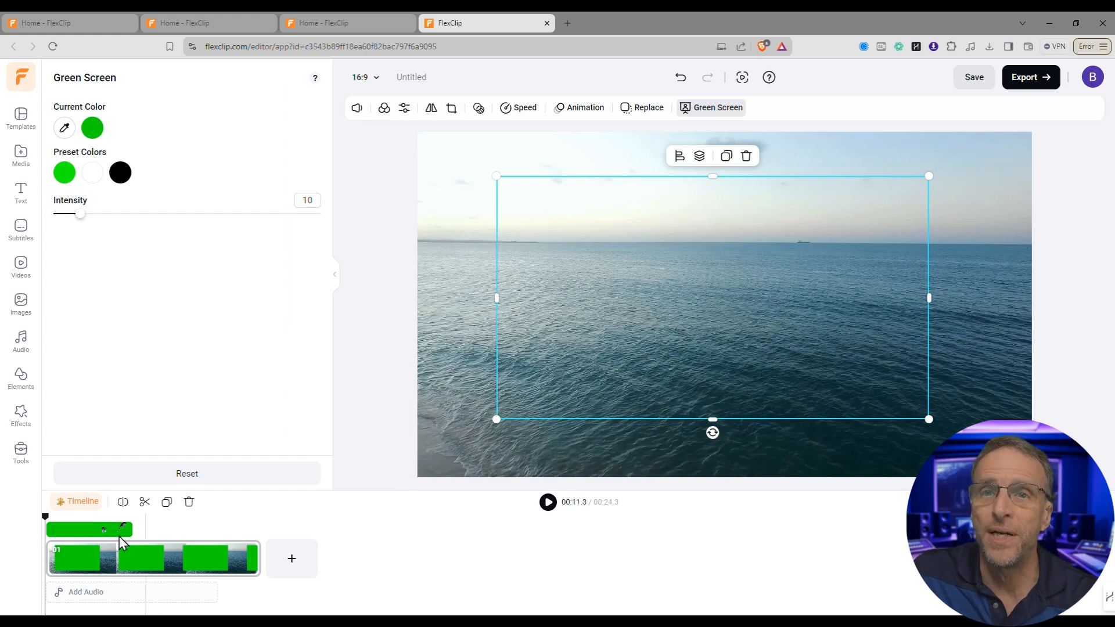
Step: Go to about 6.3 s where the whale is leaping and set the green screen intensity to 77
{"action": "left_click", "coordinate": [96, 525]}
{"action": "left_click_drag", "start_coordinate": [97, 525], "coordinate": [102, 523]}
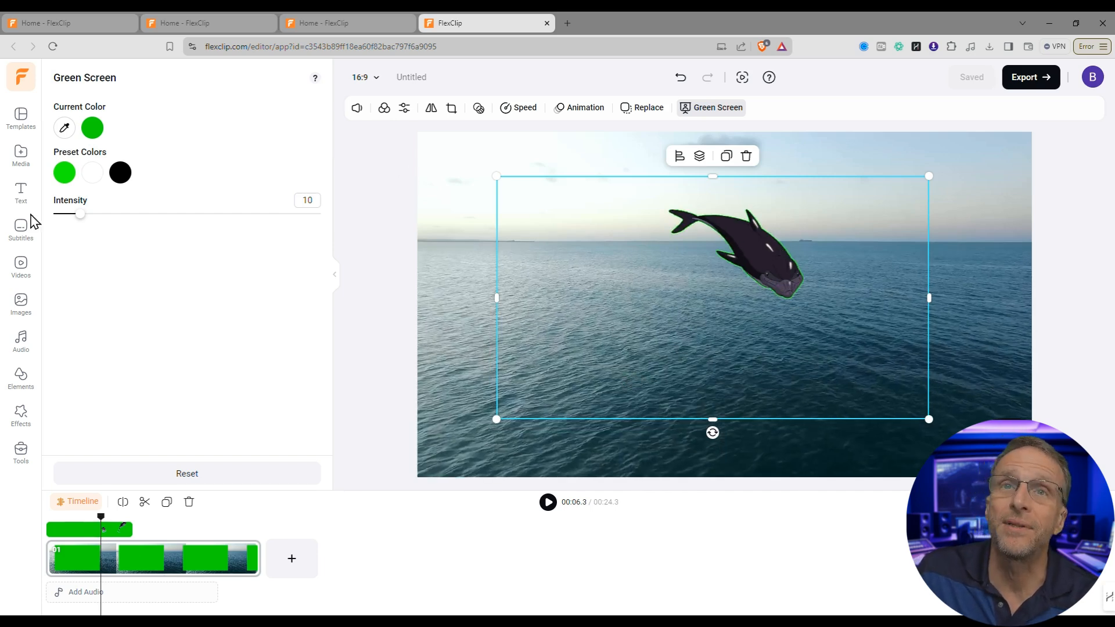
{"action": "left_click_drag", "start_coordinate": [83, 226], "coordinate": [262, 203]}
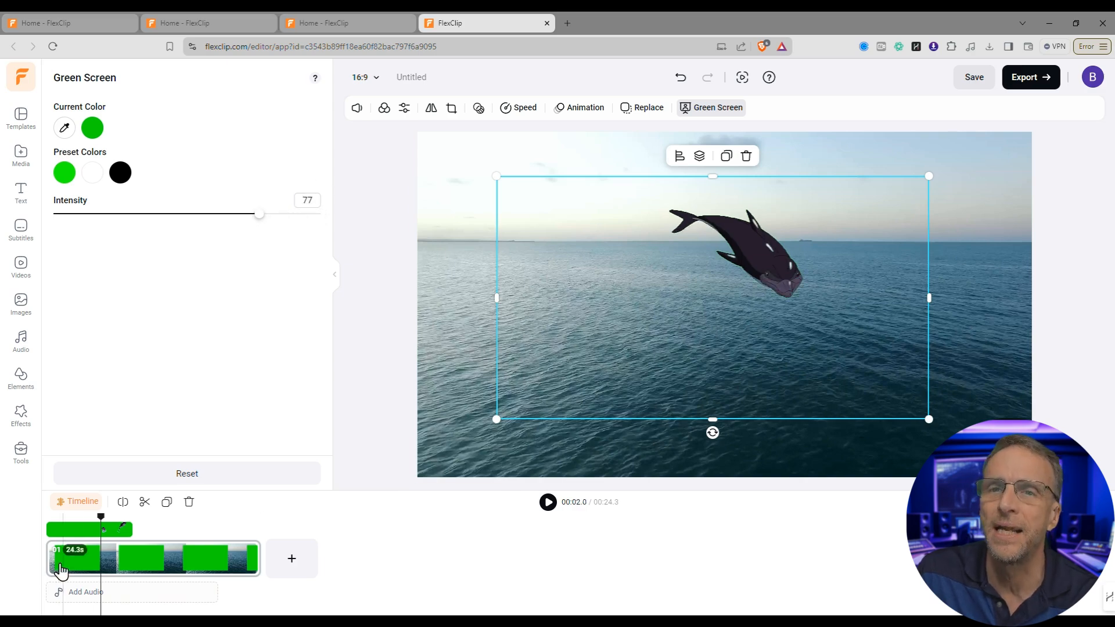
Step: Preview the whale composite from near its start, and remove the whale overlay and the ocean scene
{"action": "left_click_drag", "start_coordinate": [101, 524], "coordinate": [53, 515]}
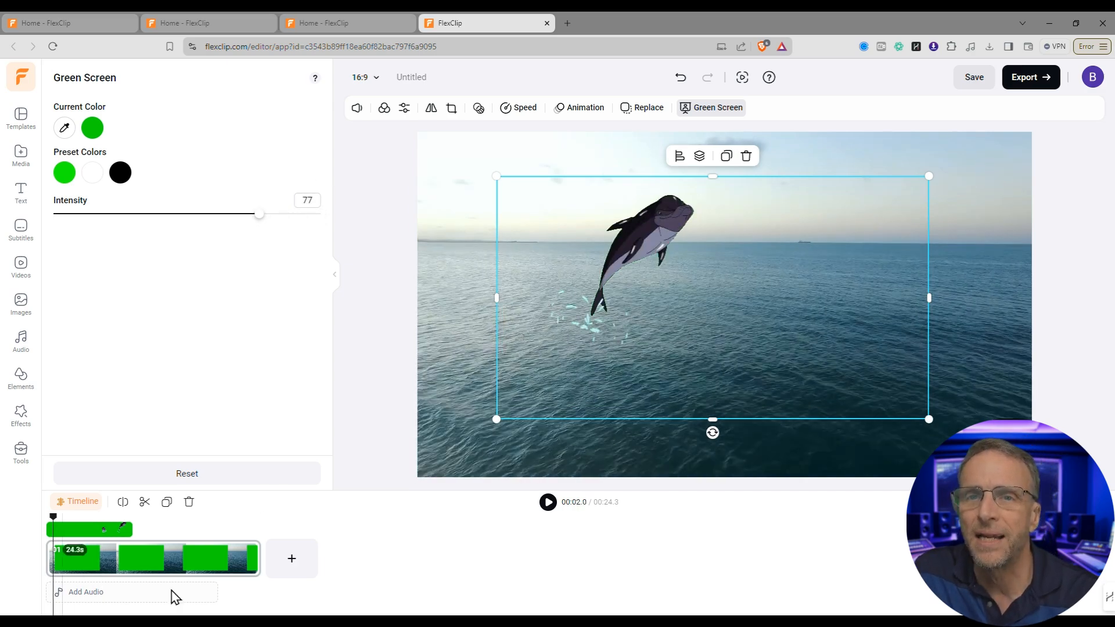
{"action": "left_click", "coordinate": [548, 503]}
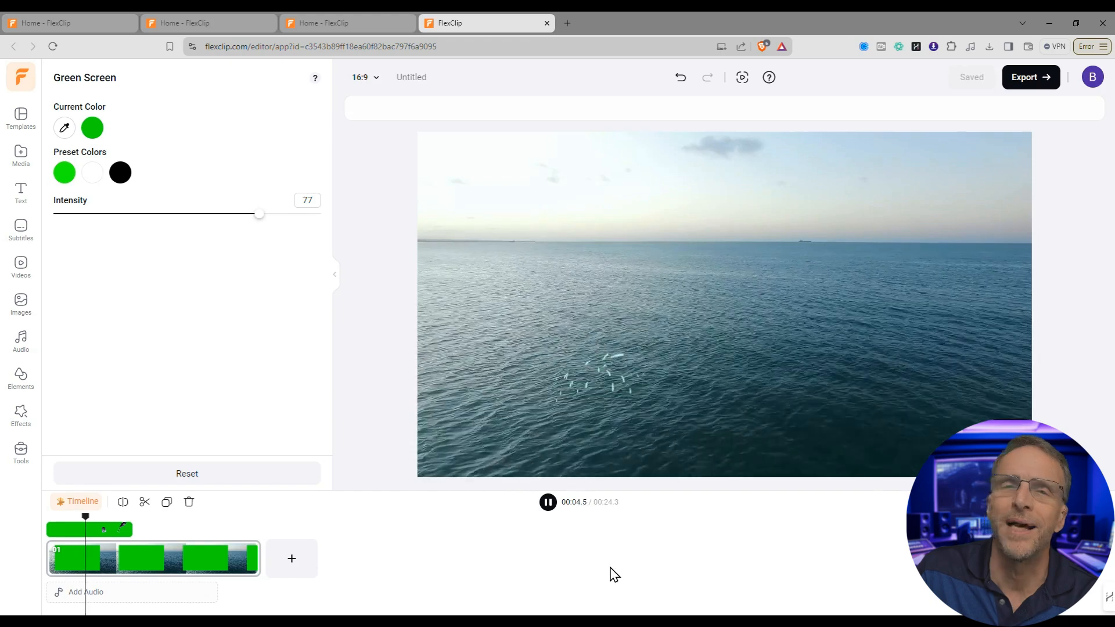
{"action": "left_click", "coordinate": [717, 231]}
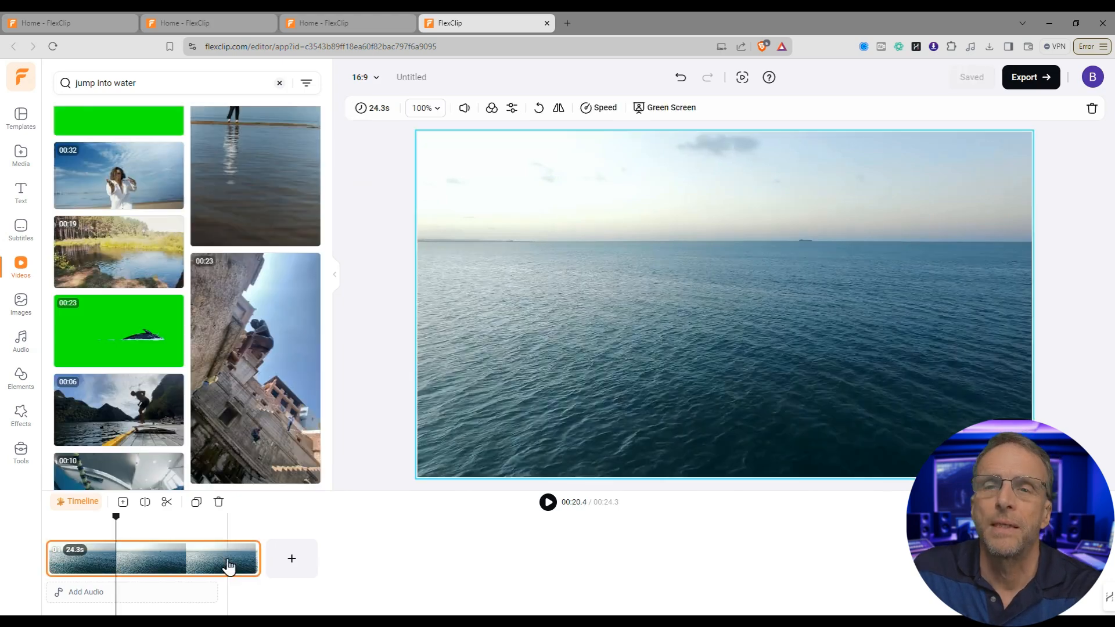
{"action": "key", "text": "Delete"}
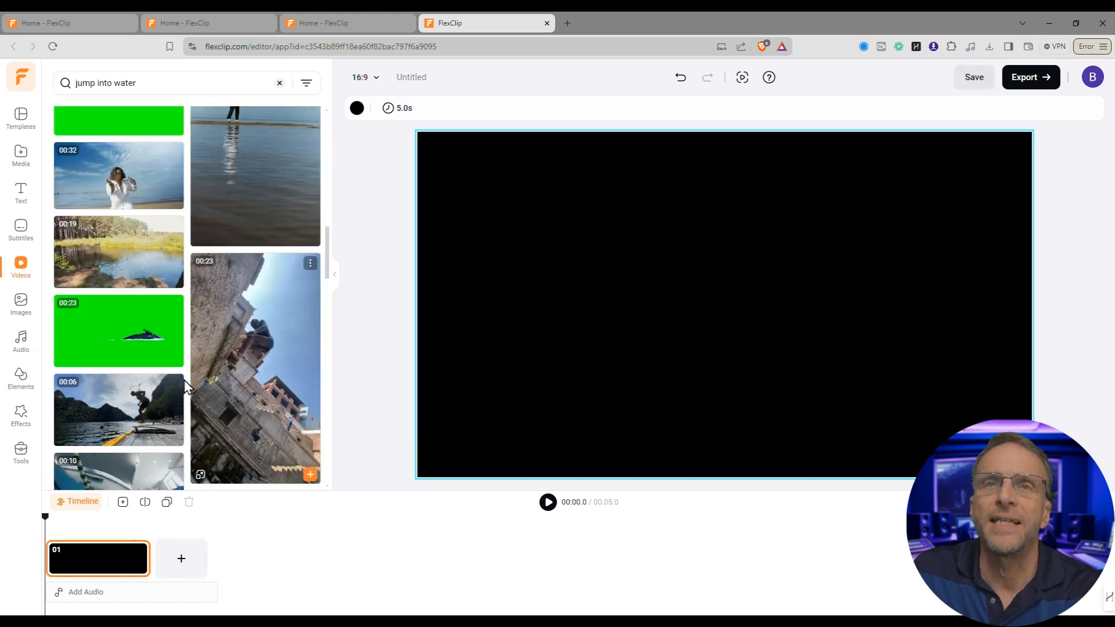
Step: Search the stock videos for "office" and add the blurred 12-second open-plan office clip as the scene
{"action": "scroll", "coordinate": [144, 239], "scroll_direction": "up", "scroll_amount": 10}
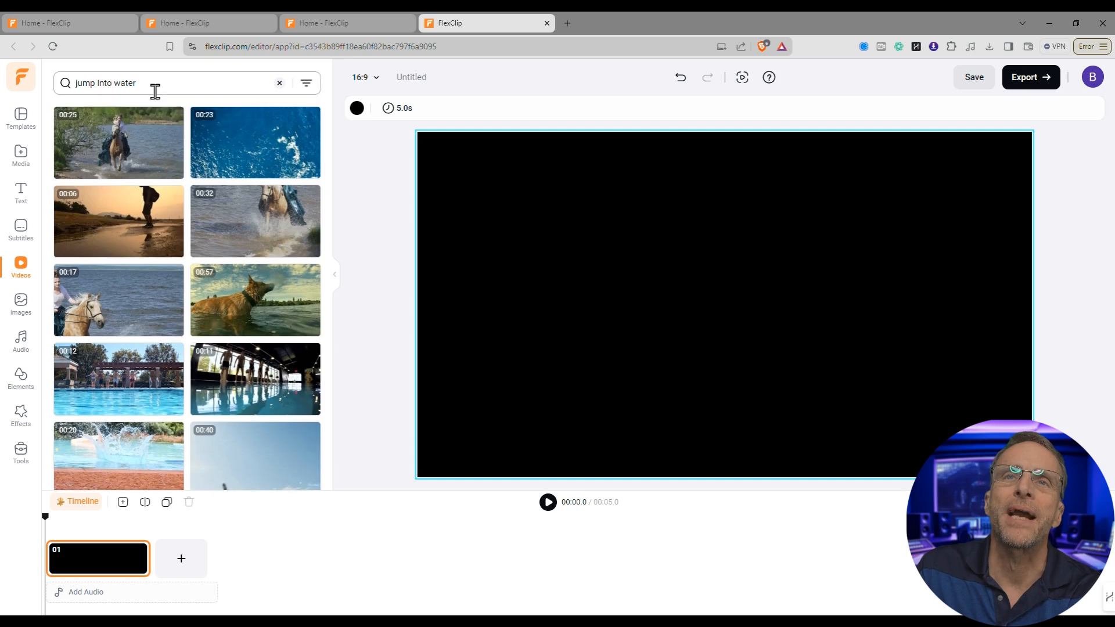
{"action": "left_click", "coordinate": [155, 91]}
{"action": "key", "text": "BackSpace"}
{"action": "type", "text": "office"}
{"action": "key", "text": "Return"}
{"action": "left_click", "coordinate": [302, 168]}
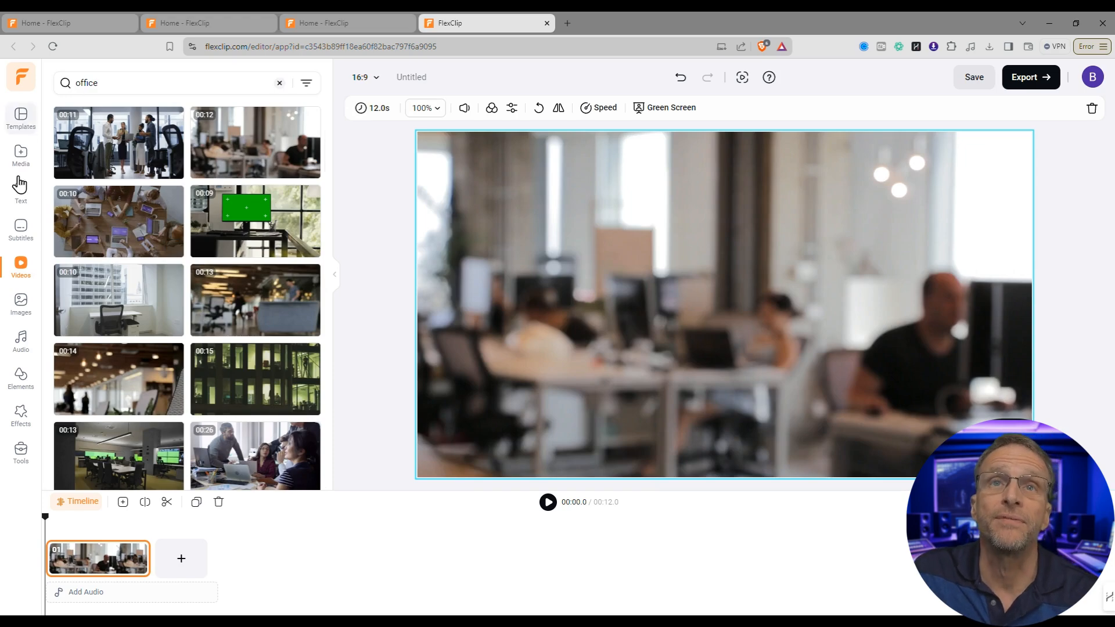
Step: Upload aaagreenscreen.mp4 to the project media and add it as an overlay on the office scene
{"action": "left_click", "coordinate": [21, 154]}
{"action": "left_click", "coordinate": [109, 89]}
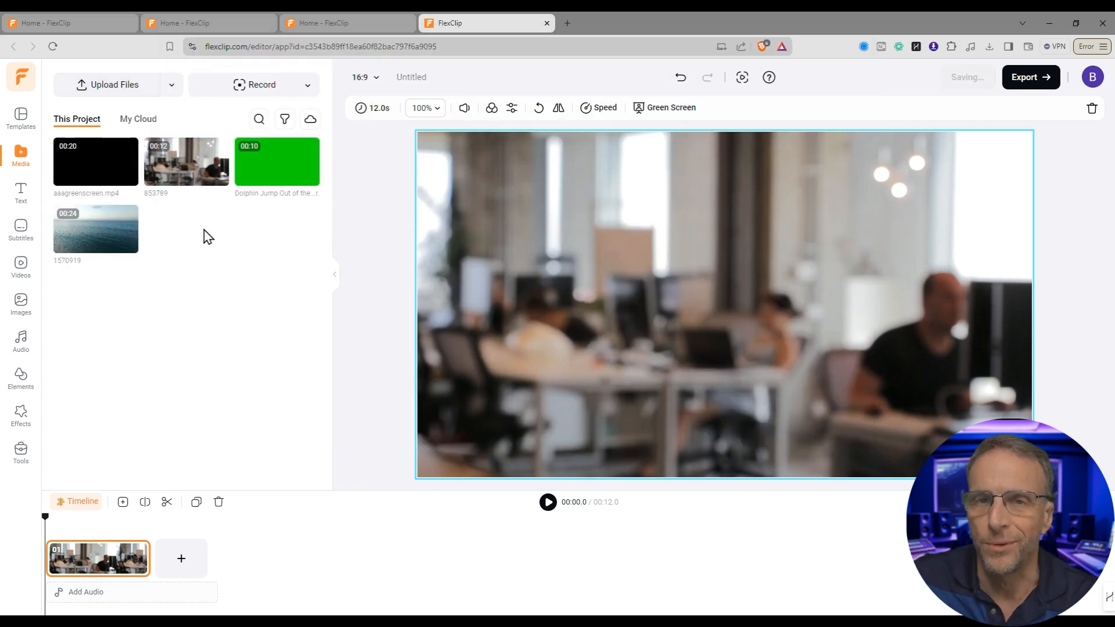
{"action": "left_click", "coordinate": [65, 177]}
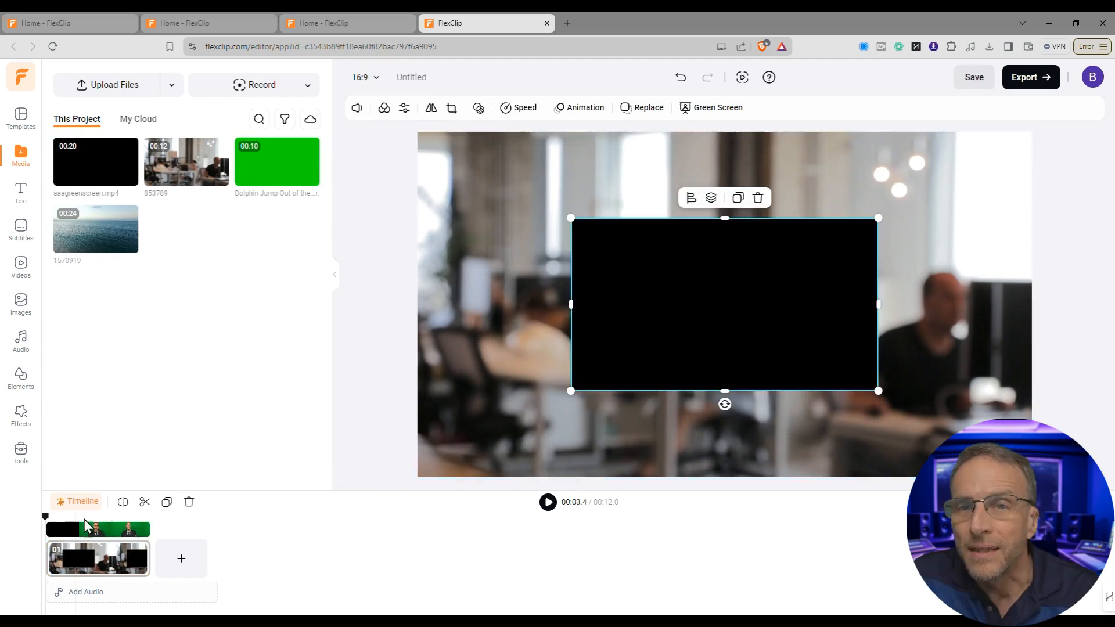
Step: Go to about 6.6 s and enlarge the presenter overlay to about 93% of the frame width, placing it toward the frame's lower right
{"action": "left_click", "coordinate": [105, 516]}
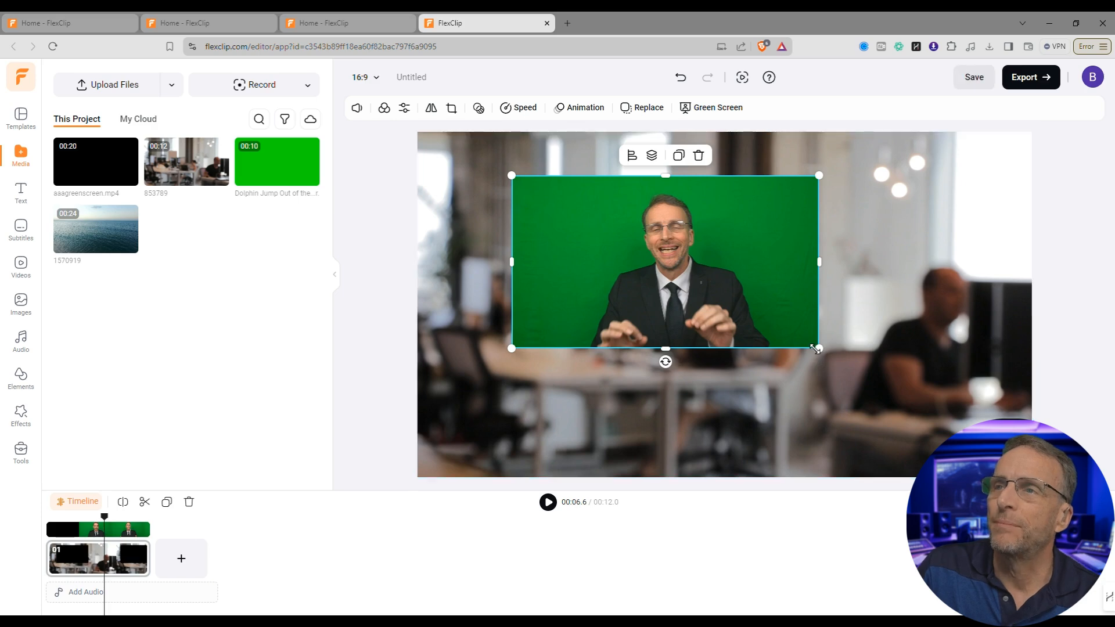
{"action": "left_click_drag", "start_coordinate": [821, 348], "coordinate": [1038, 472]}
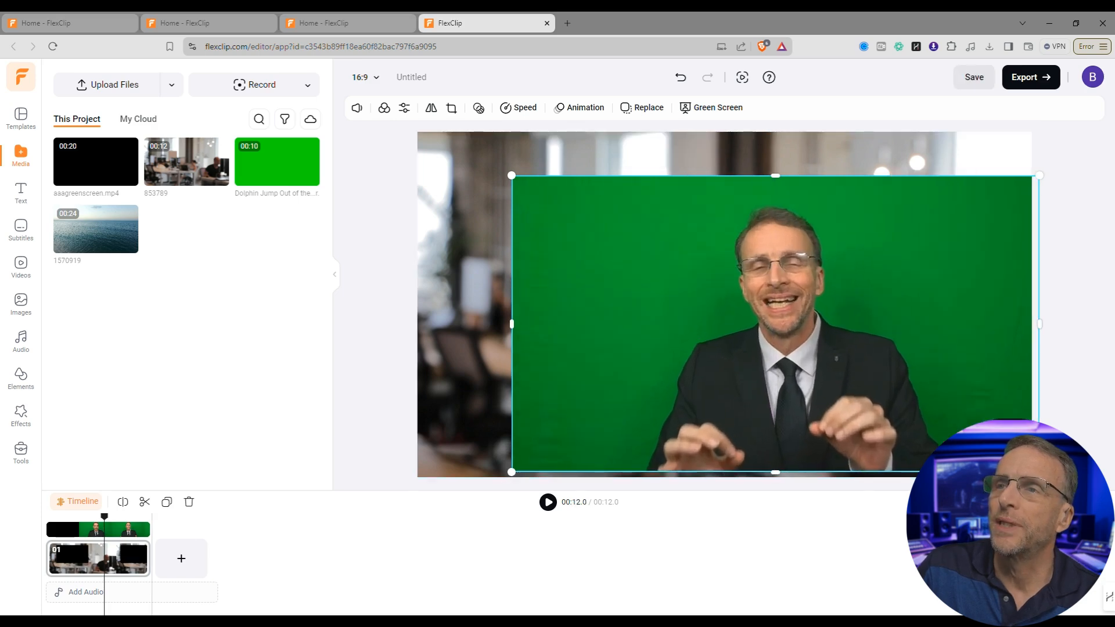
{"action": "left_click_drag", "start_coordinate": [816, 353], "coordinate": [796, 325]}
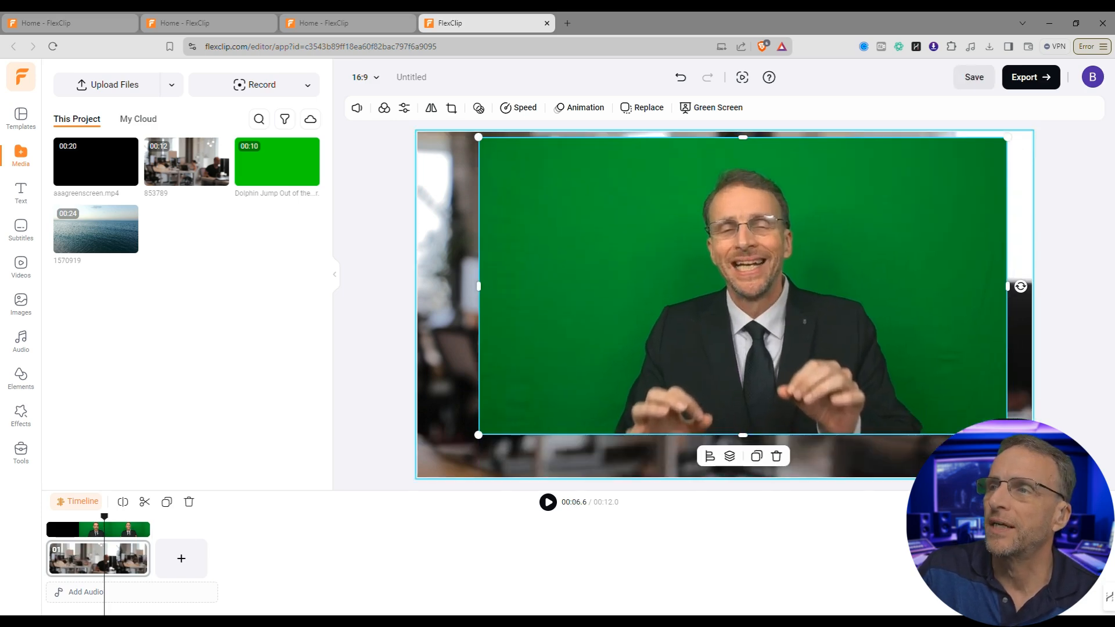
Step: Key out the presenter overlay's background with Green Screen by sampling its green, and set the intensity to 48
{"action": "left_click", "coordinate": [715, 110]}
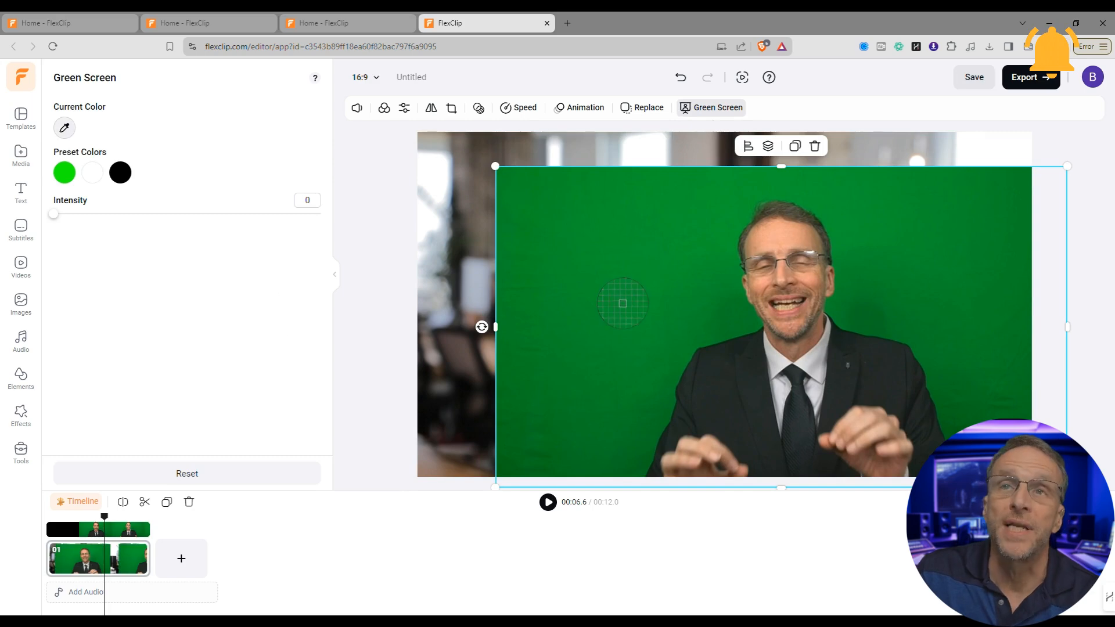
{"action": "left_click", "coordinate": [675, 304]}
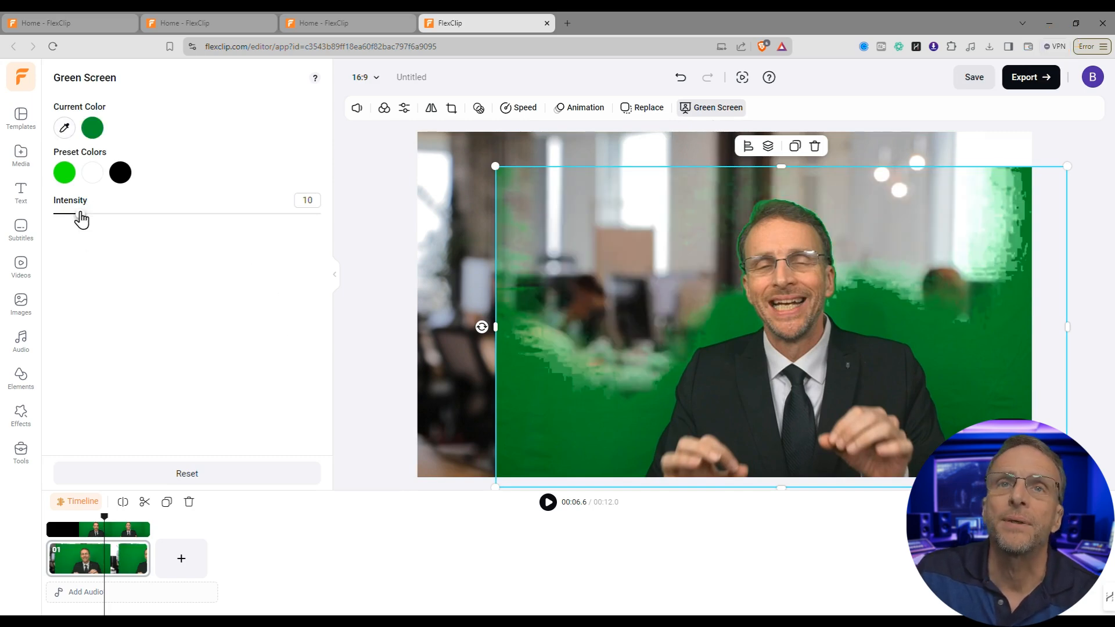
{"action": "left_click_drag", "start_coordinate": [91, 221], "coordinate": [181, 213]}
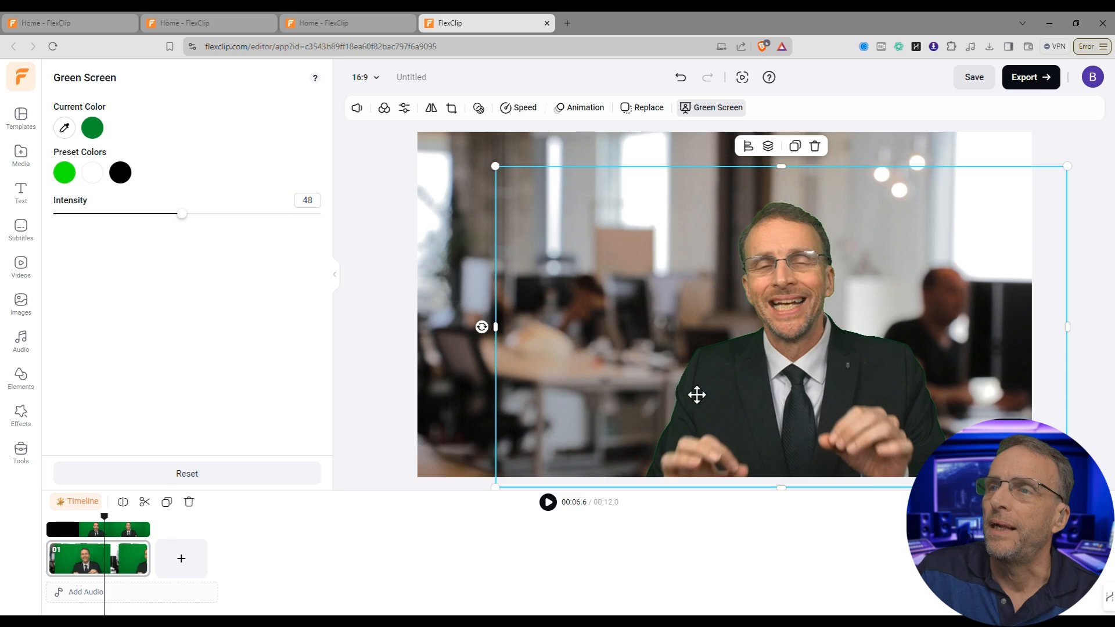
Step: Expand the office scene into its layer timeline and trim the black opening off the presenter overlay
{"action": "left_click_drag", "start_coordinate": [106, 517], "coordinate": [25, 518]}
{"action": "left_click", "coordinate": [96, 529]}
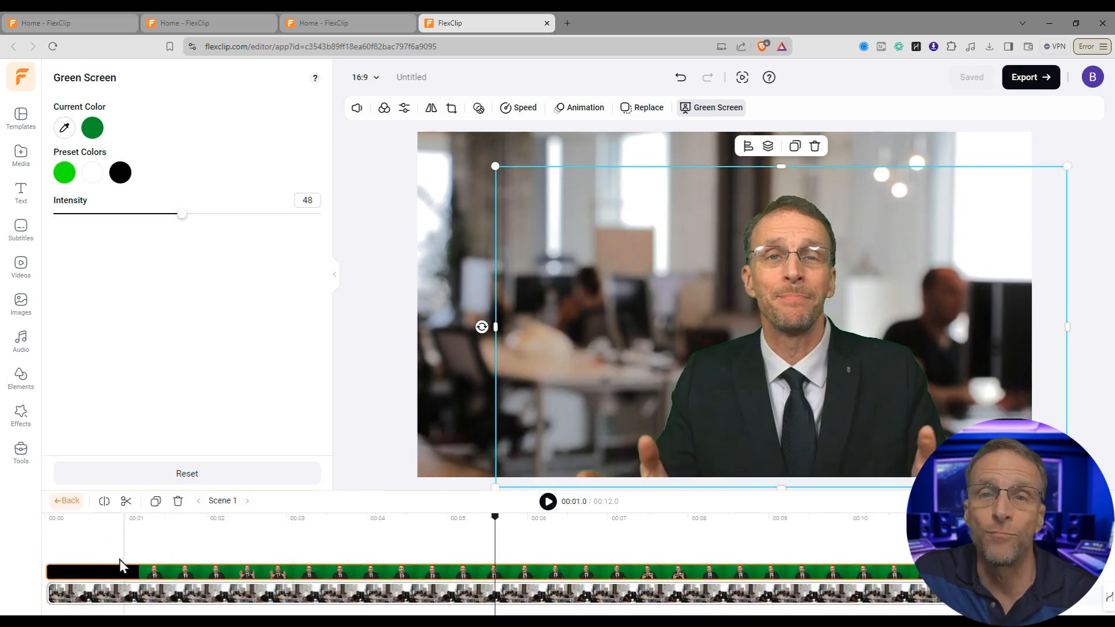
{"action": "mouse_move", "coordinate": [57, 574]}
{"action": "left_mouse_down"}
{"action": "mouse_move", "coordinate": [188, 573]}
{"action": "mouse_move", "coordinate": [55, 575]}
{"action": "left_mouse_up"}
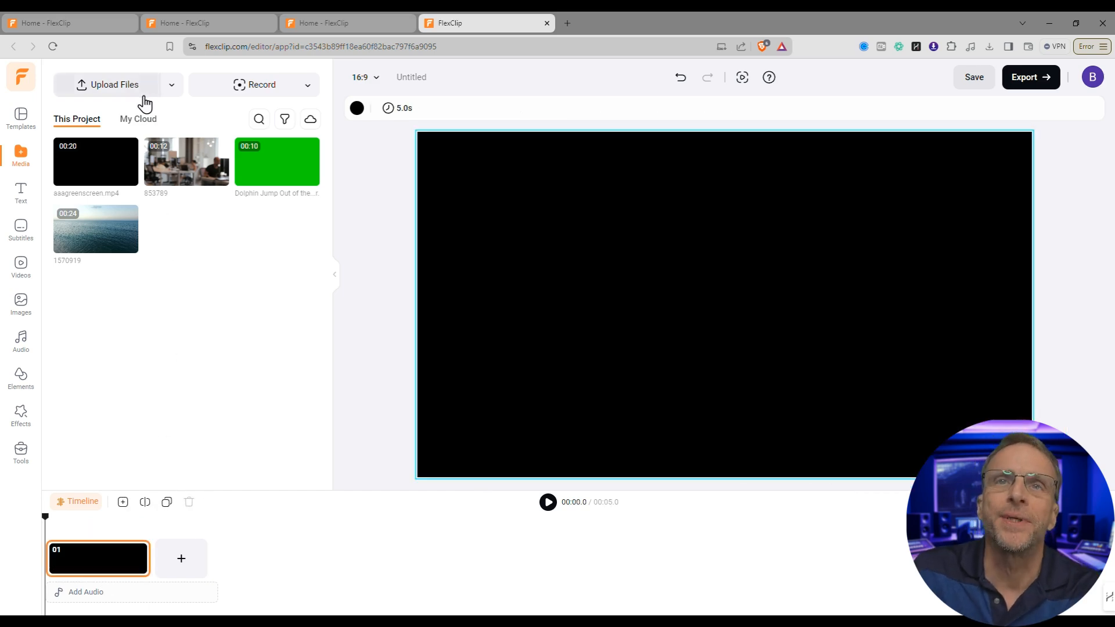
Step: Search the stock videos for "jump into water" and add the 6-second lake dock clip as the scene
{"action": "left_click", "coordinate": [21, 267]}
{"action": "left_click", "coordinate": [150, 82]}
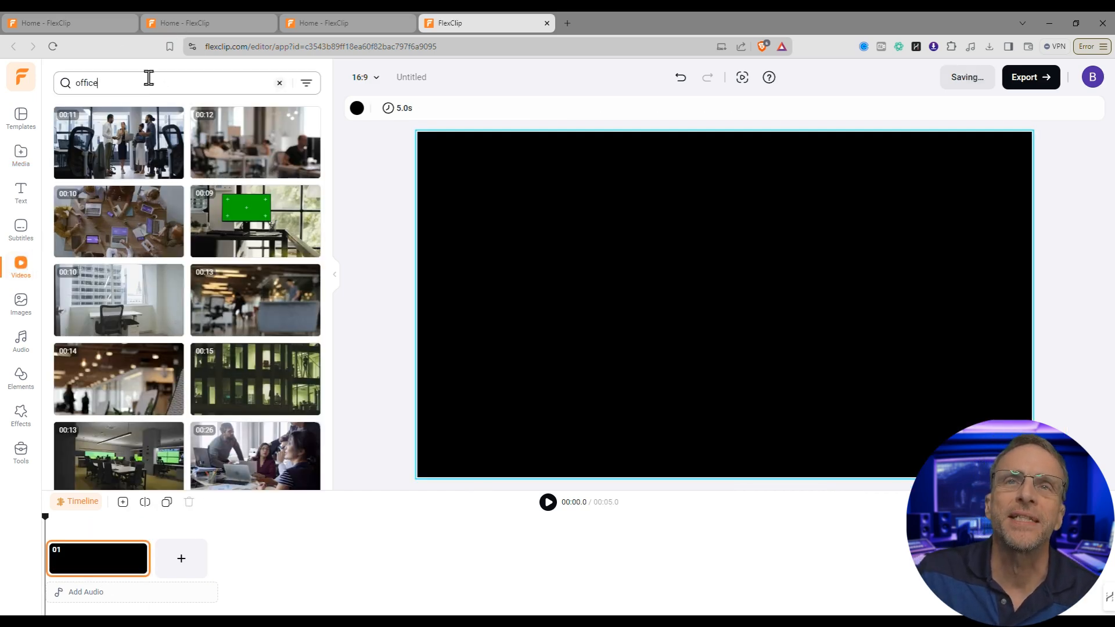
{"action": "key", "text": "BackSpace"}
{"action": "left_click", "coordinate": [137, 133]}
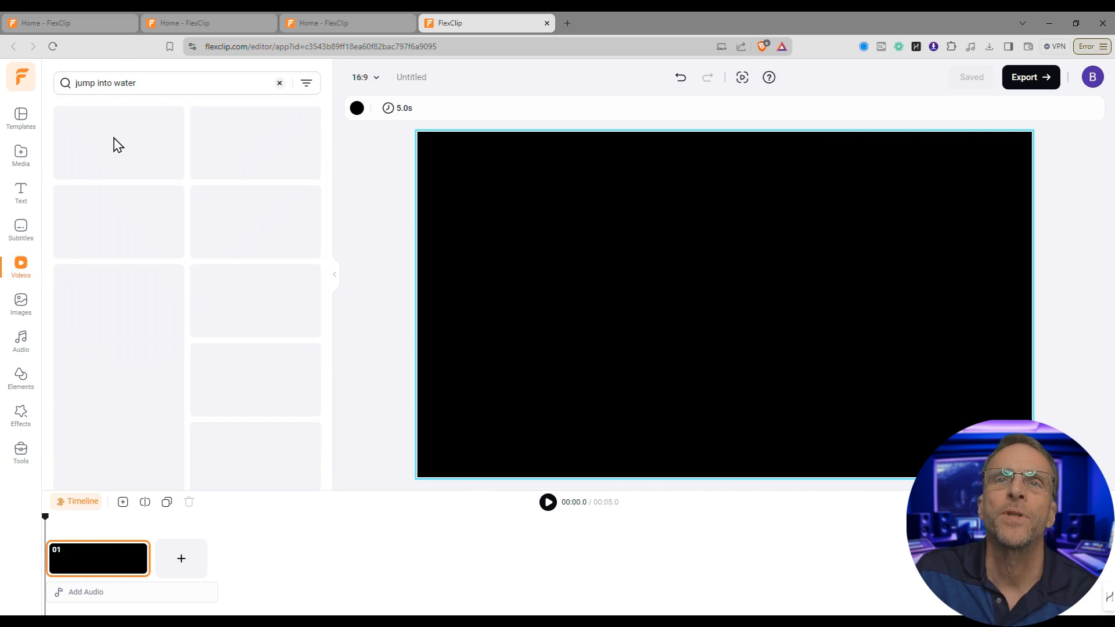
{"action": "scroll", "coordinate": [133, 206], "scroll_direction": "down", "scroll_amount": 10}
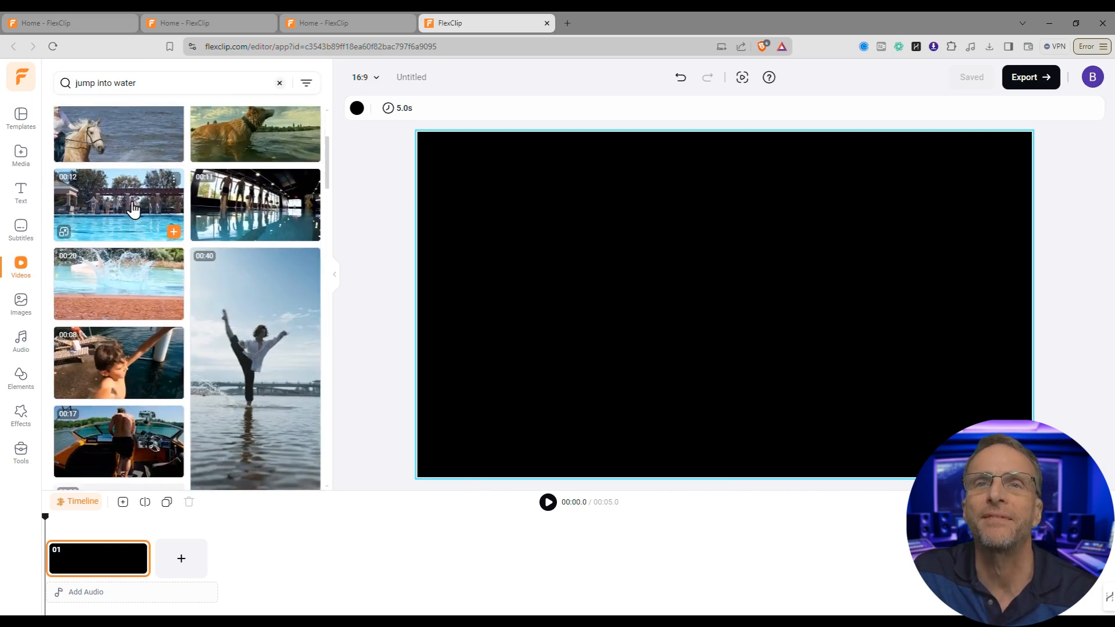
{"action": "scroll", "coordinate": [133, 207], "scroll_direction": "down", "scroll_amount": 5}
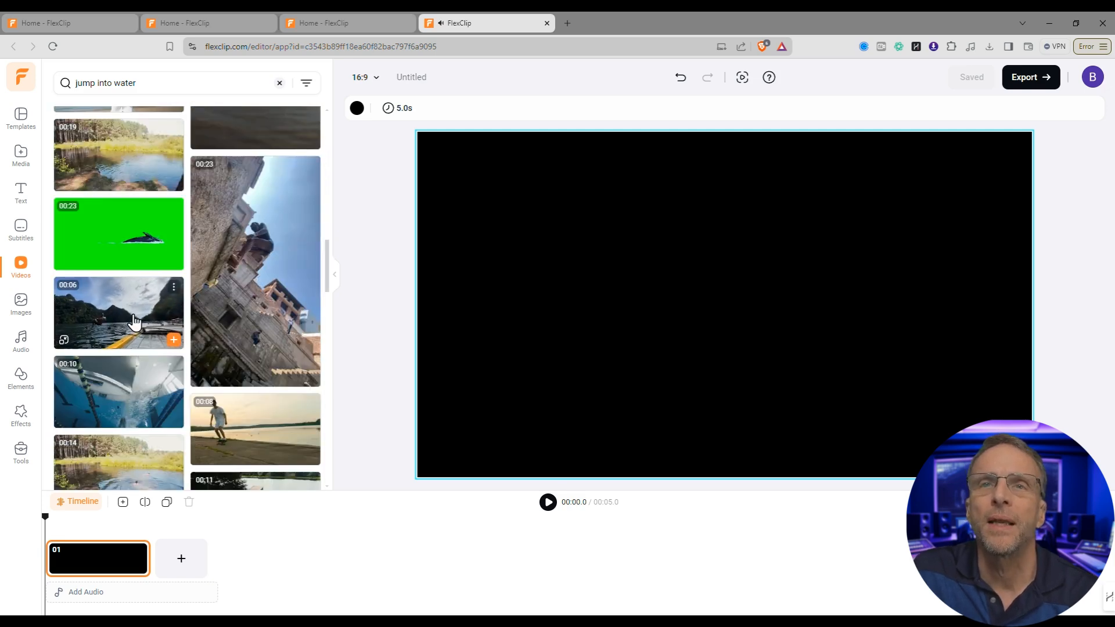
{"action": "mouse_move", "coordinate": [134, 321]}
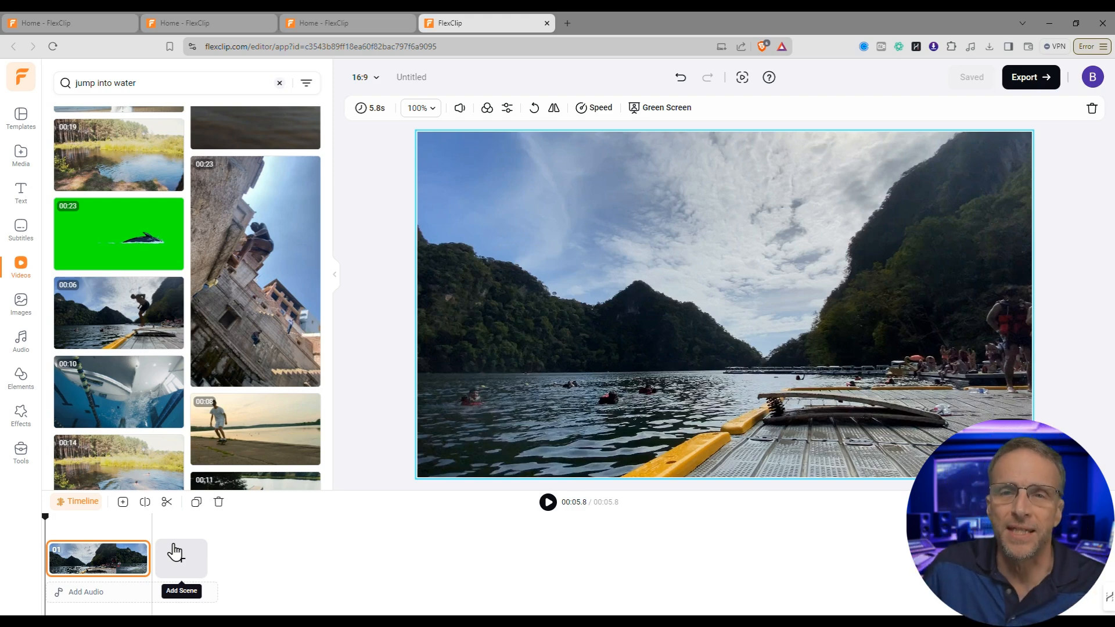
Step: At about 1.8 s in the dock clip, export the mid-air frame as an image and insert a freeze frame
{"action": "left_click", "coordinate": [76, 528]}
{"action": "mouse_move", "coordinate": [77, 517]}
{"action": "left_mouse_down"}
{"action": "mouse_move", "coordinate": [61, 522]}
{"action": "mouse_move", "coordinate": [76, 517]}
{"action": "left_mouse_up"}
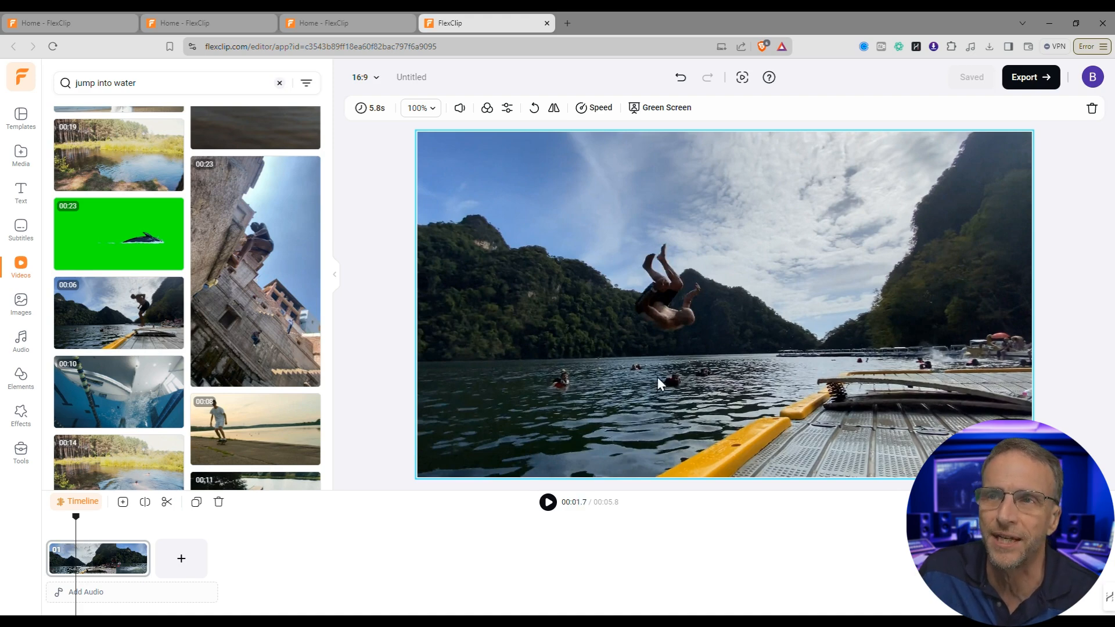
{"action": "right_click", "coordinate": [79, 573]}
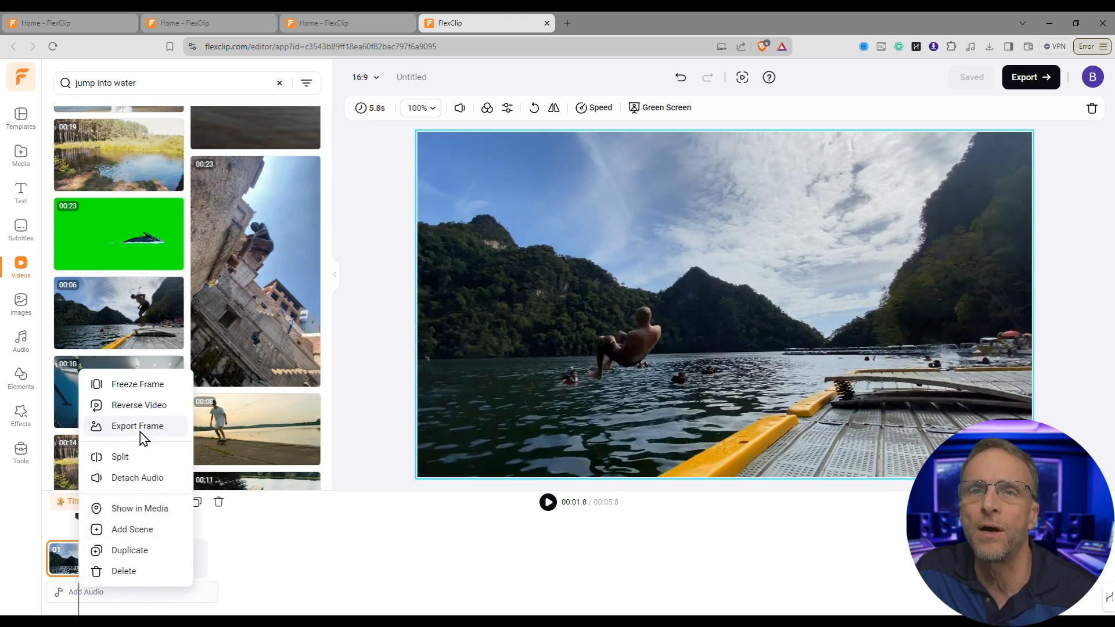
{"action": "left_click", "coordinate": [137, 389]}
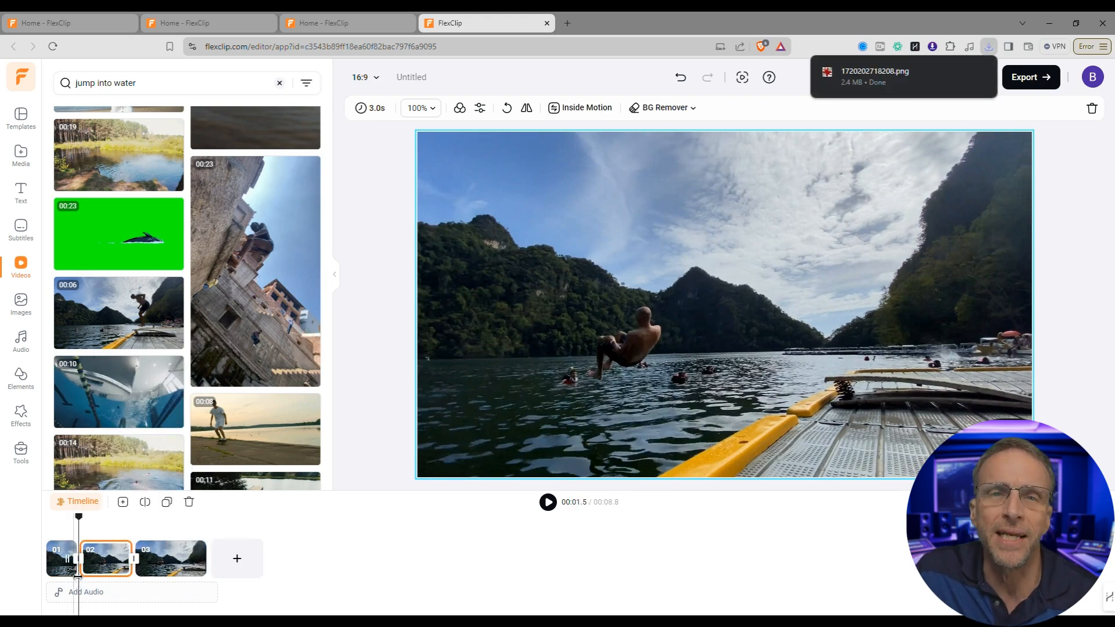
Step: Lengthen the freeze frame until the whole sequence runs 10.2 s, and play the sequence from the start
{"action": "left_click_drag", "start_coordinate": [129, 558], "coordinate": [214, 559]}
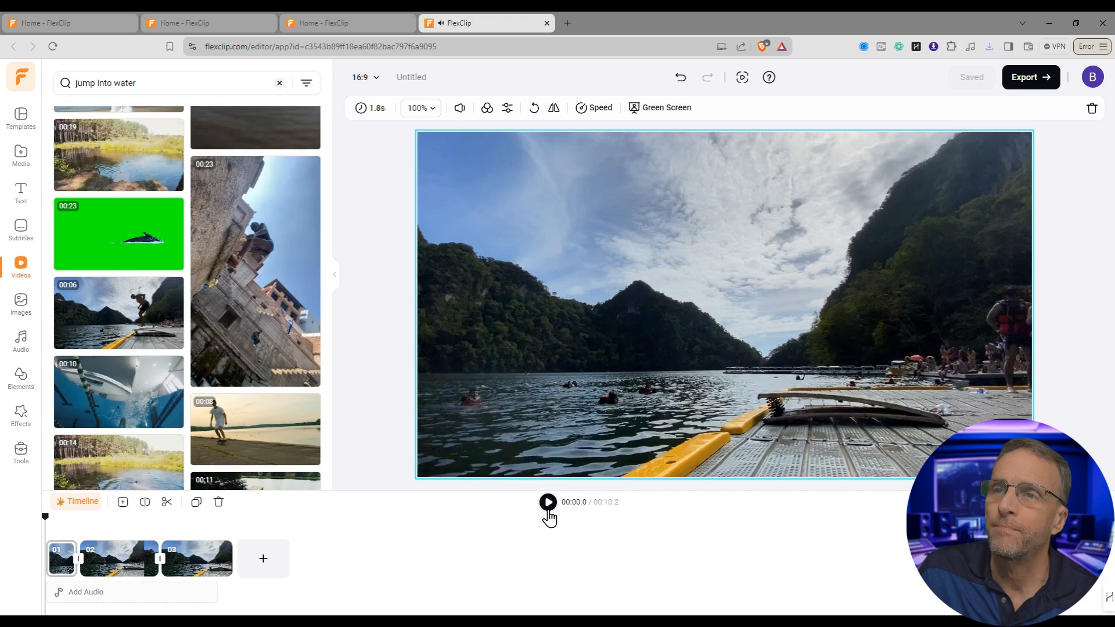
{"action": "left_click", "coordinate": [548, 503]}
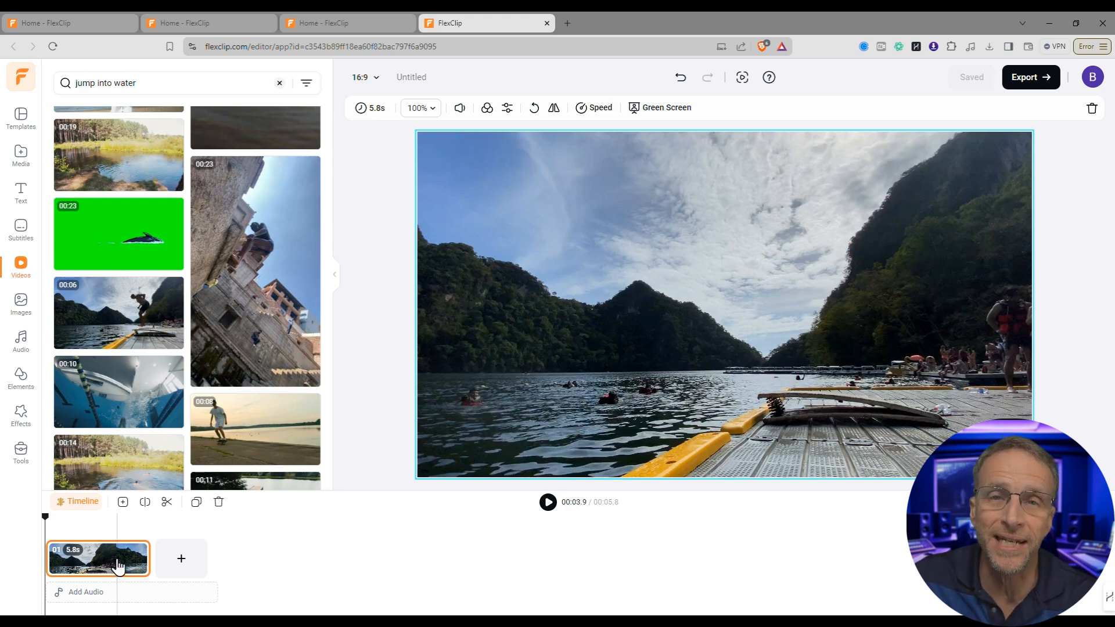
Step: Duplicate the 5.8-second dock clip and reverse the second copy
{"action": "right_click", "coordinate": [118, 566]}
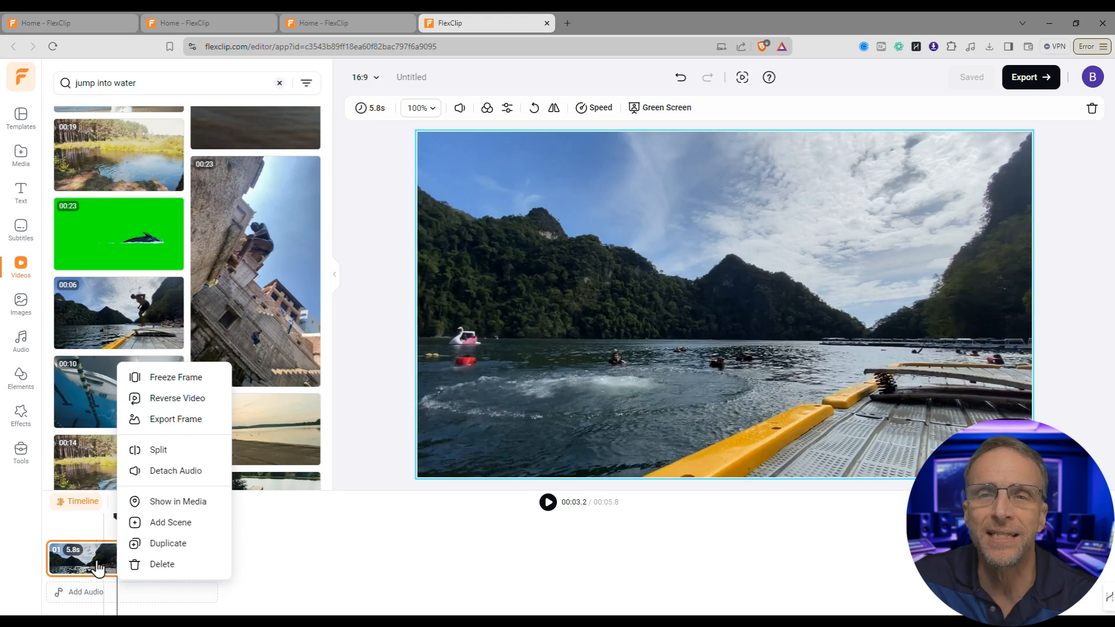
{"action": "left_click", "coordinate": [155, 542]}
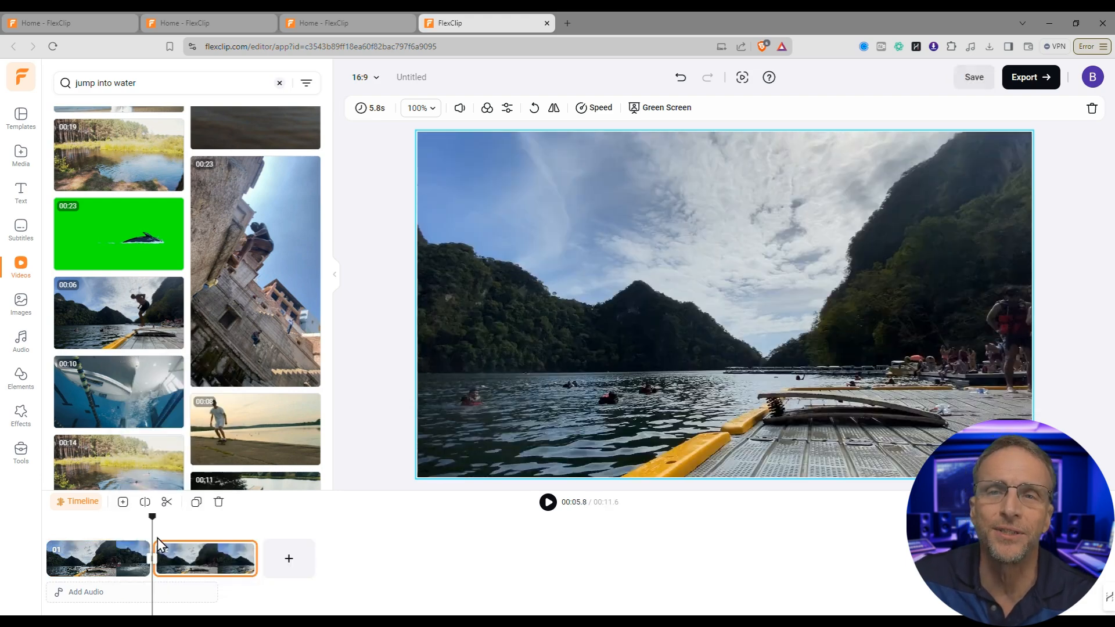
{"action": "right_click", "coordinate": [200, 575]}
{"action": "left_click", "coordinate": [253, 407]}
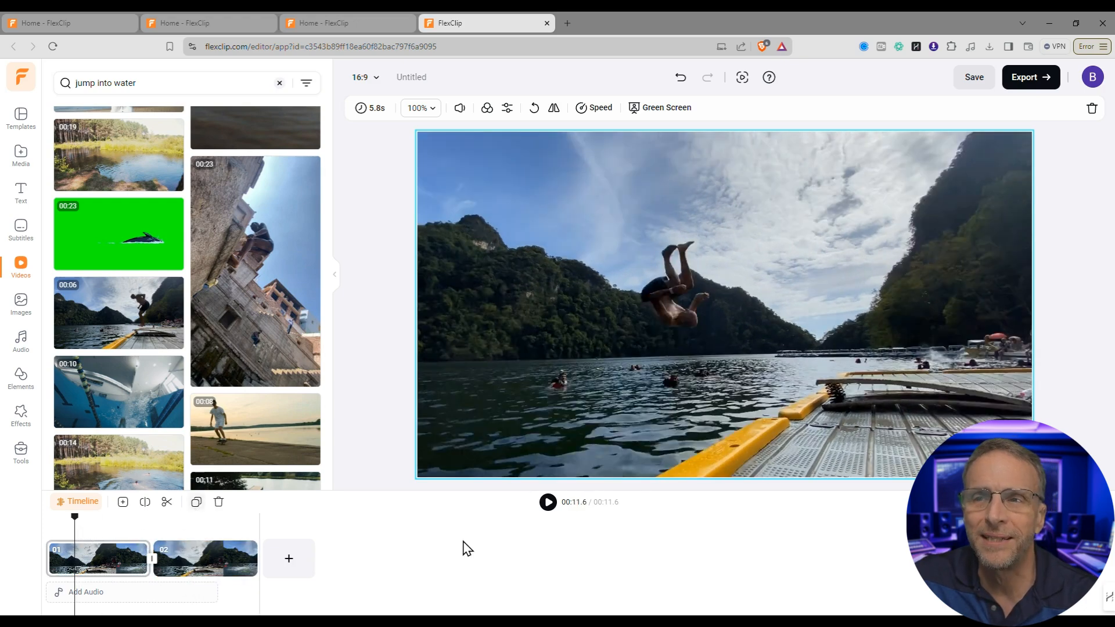
Step: Play the original and reversed dock clips in sequence to review the dive and its reversal
{"action": "left_click", "coordinate": [549, 502]}
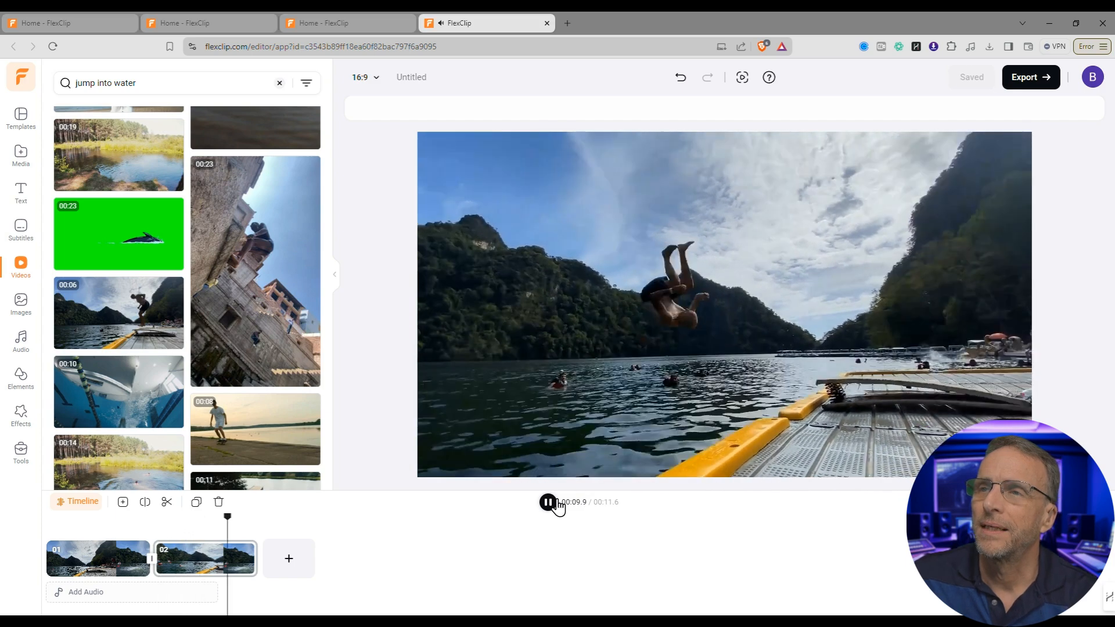
{"action": "left_click", "coordinate": [178, 565]}
{"action": "left_click", "coordinate": [106, 573]}
Step: Trim the end of the first dock clip to a length of 3.5 s and delete the reversed second clip
{"action": "left_click", "coordinate": [114, 565]}
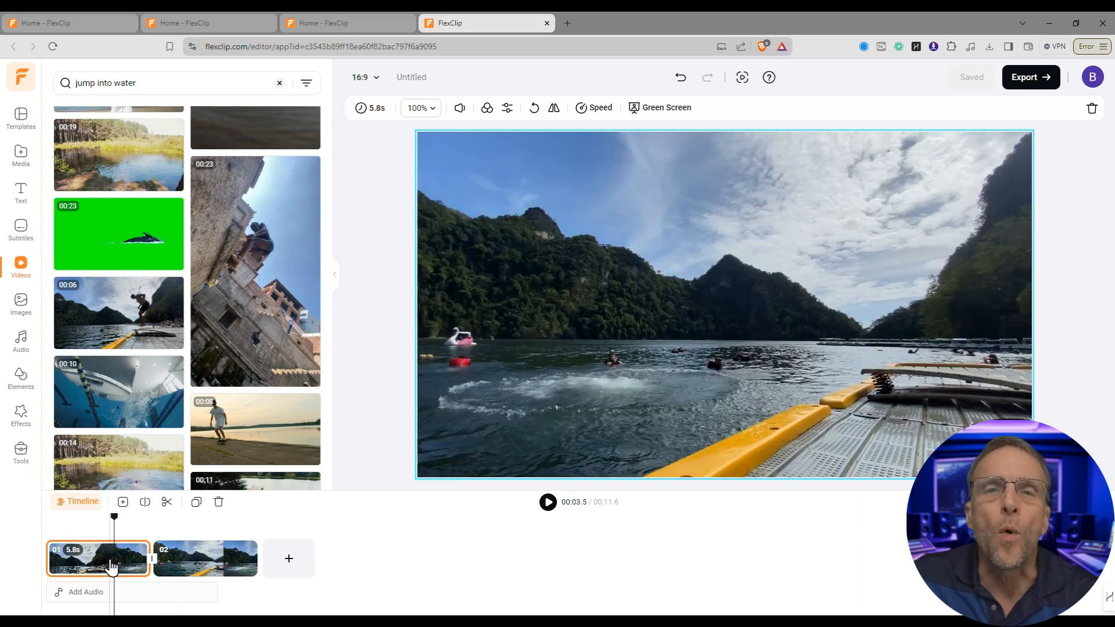
{"action": "mouse_move", "coordinate": [117, 523]}
{"action": "left_mouse_down"}
{"action": "mouse_move", "coordinate": [77, 522]}
{"action": "mouse_move", "coordinate": [107, 523]}
{"action": "left_mouse_up"}
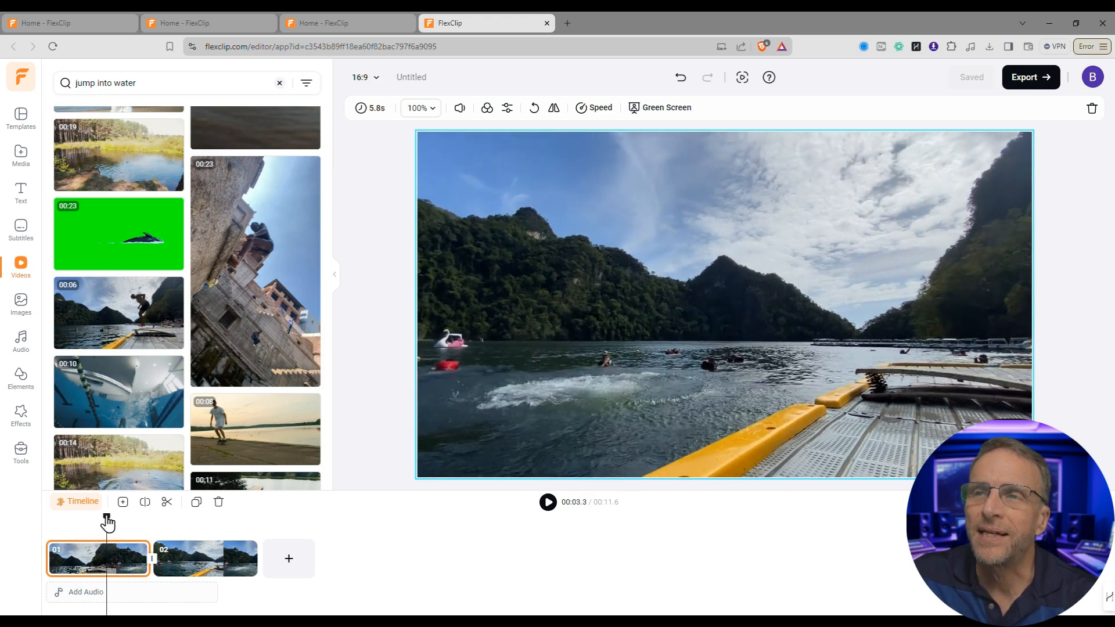
{"action": "left_click_drag", "start_coordinate": [150, 562], "coordinate": [99, 567]}
{"action": "left_click", "coordinate": [152, 573]}
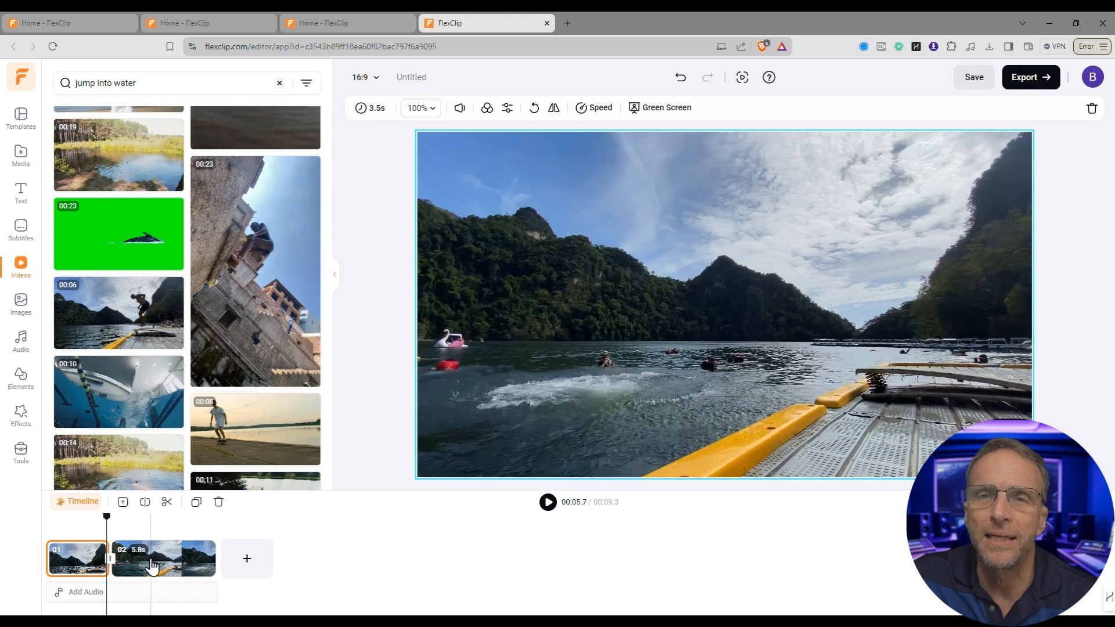
{"action": "key", "text": "Delete"}
Step: Duplicate the trimmed 3.5-second dock clip and play the two-clip sequence
{"action": "left_click", "coordinate": [91, 524]}
{"action": "left_click_drag", "start_coordinate": [91, 524], "coordinate": [148, 522]}
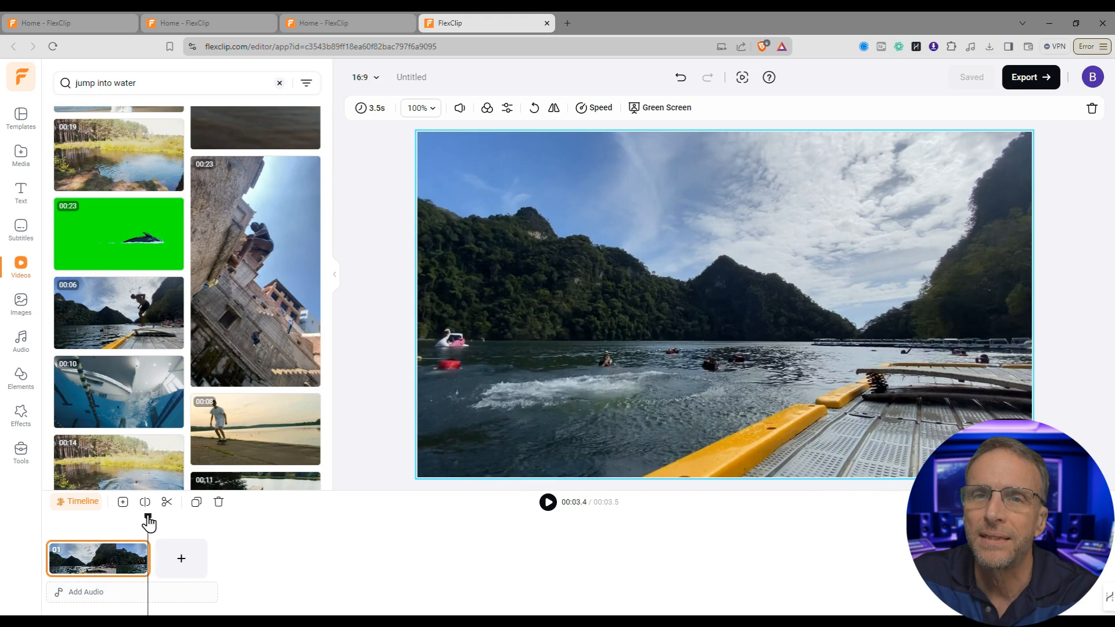
{"action": "right_click", "coordinate": [117, 558]}
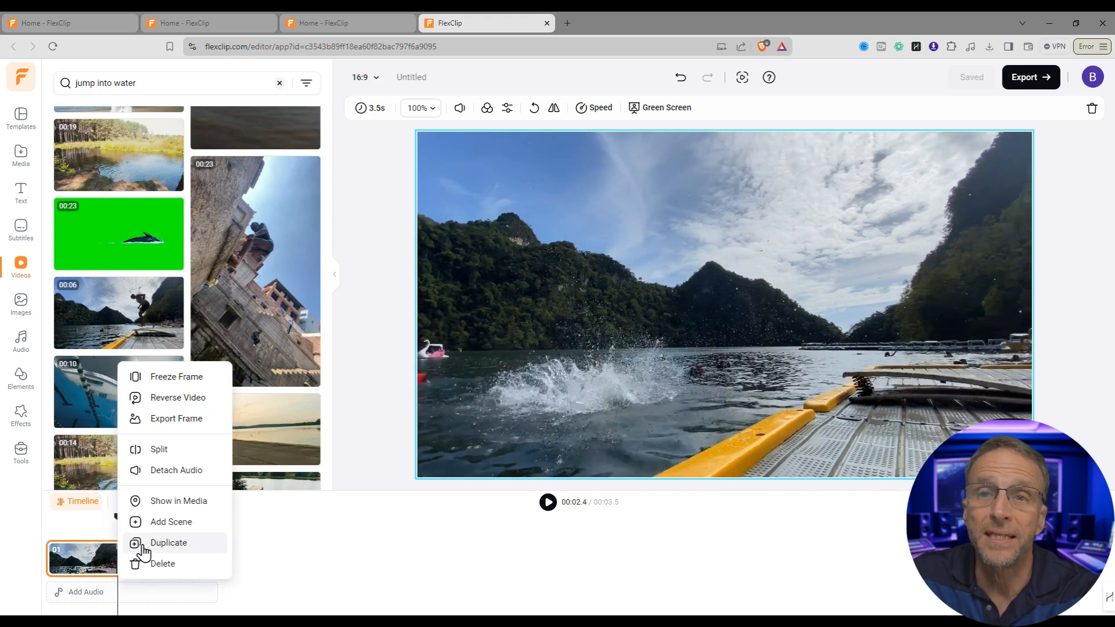
{"action": "left_click", "coordinate": [142, 546]}
{"action": "left_click", "coordinate": [548, 503]}
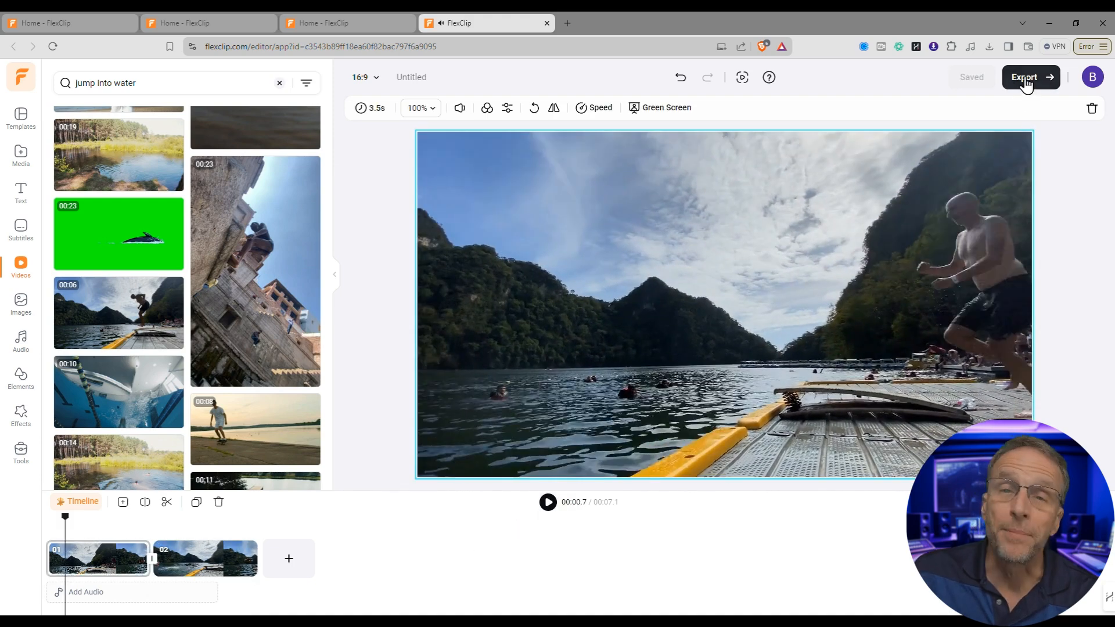
Step: Export the two-clip dock sequence as a 1080p video, and stop the exported file's playback in VLC media player
{"action": "left_click", "coordinate": [1025, 84]}
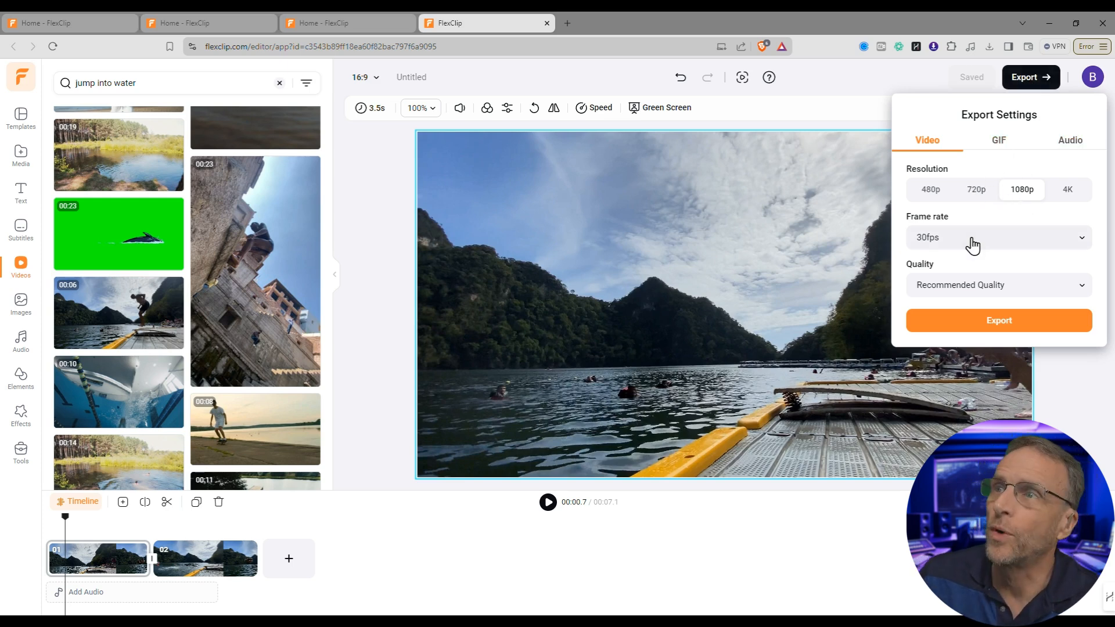
{"action": "left_click", "coordinate": [971, 286]}
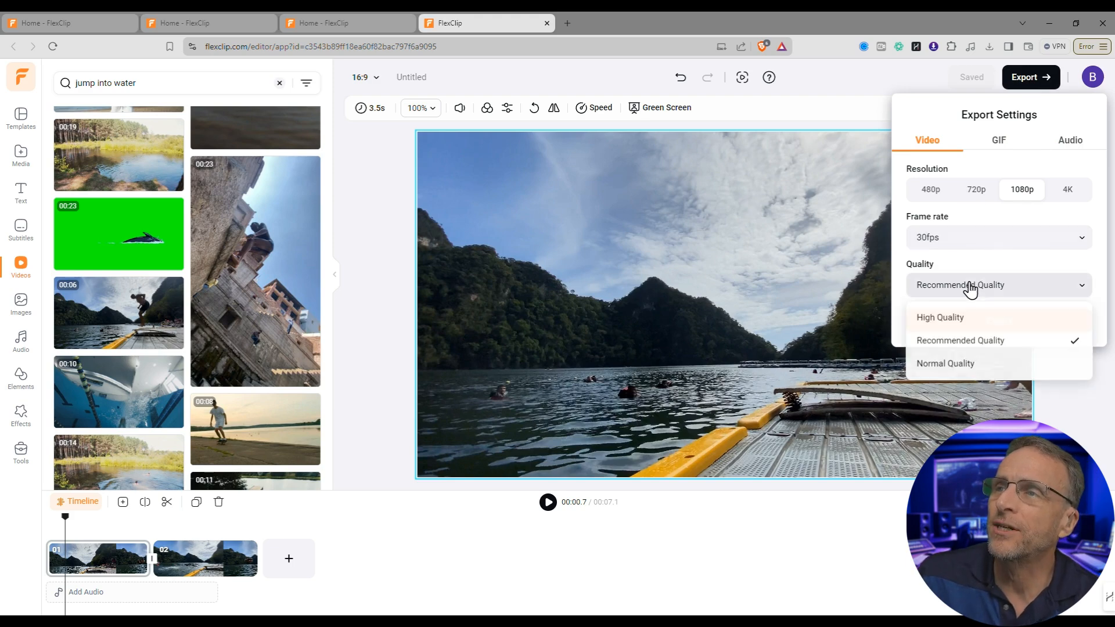
{"action": "left_click", "coordinate": [959, 249]}
{"action": "left_click", "coordinate": [961, 325]}
{"action": "left_click", "coordinate": [1001, 321]}
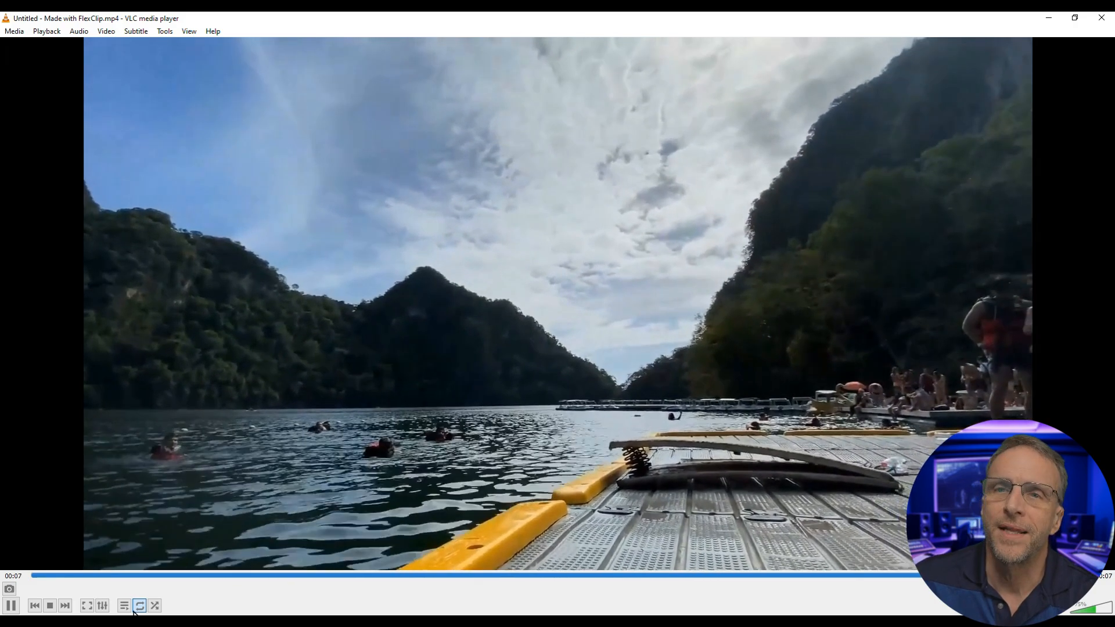
{"action": "left_click", "coordinate": [51, 605]}
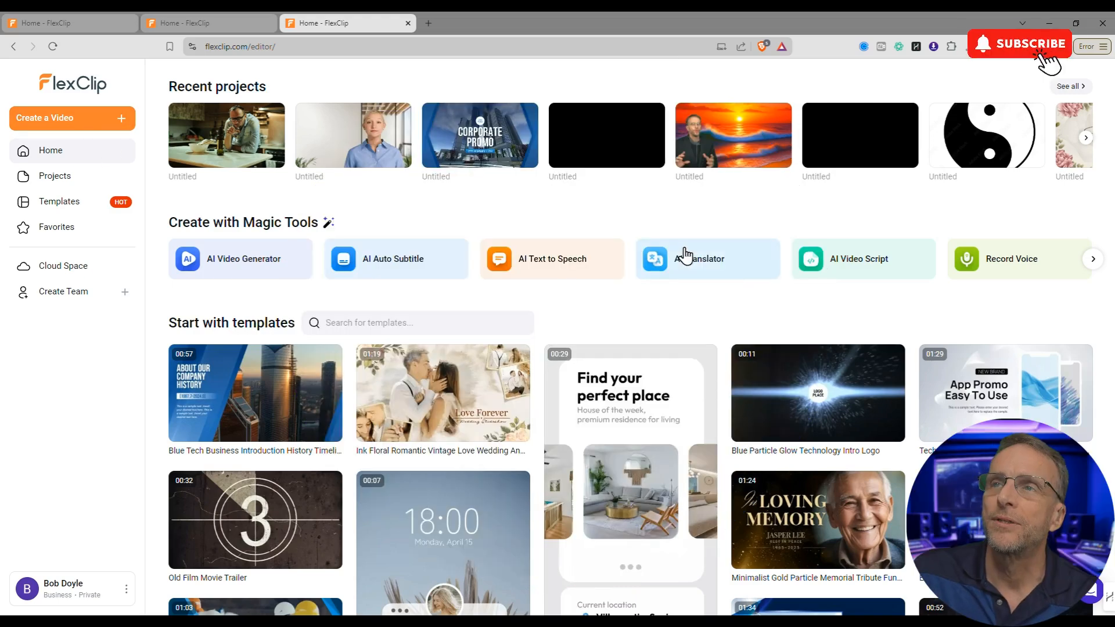
Step: Open the AI Translator's audio-to-audio translation and set the target language to French (France)
{"action": "left_click", "coordinate": [687, 264]}
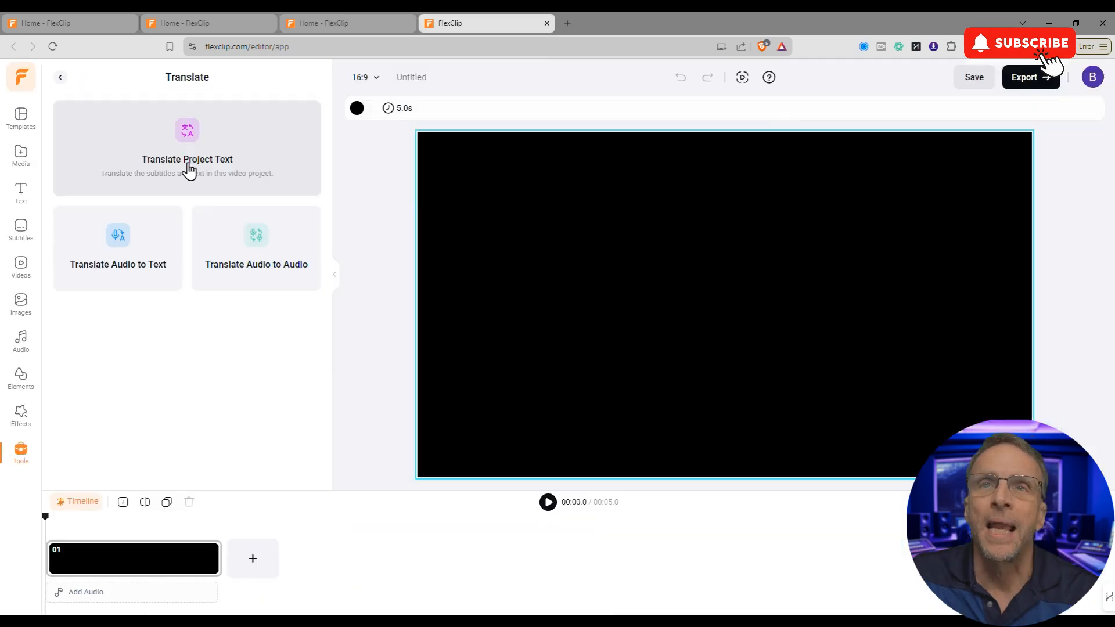
{"action": "left_click", "coordinate": [256, 251]}
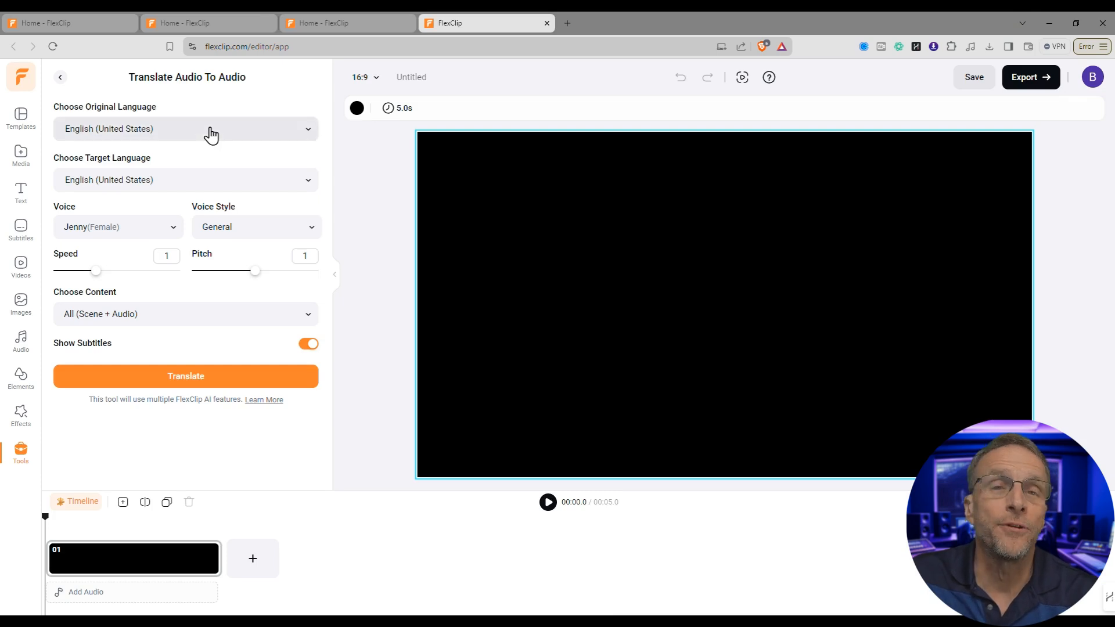
{"action": "left_click", "coordinate": [208, 181]}
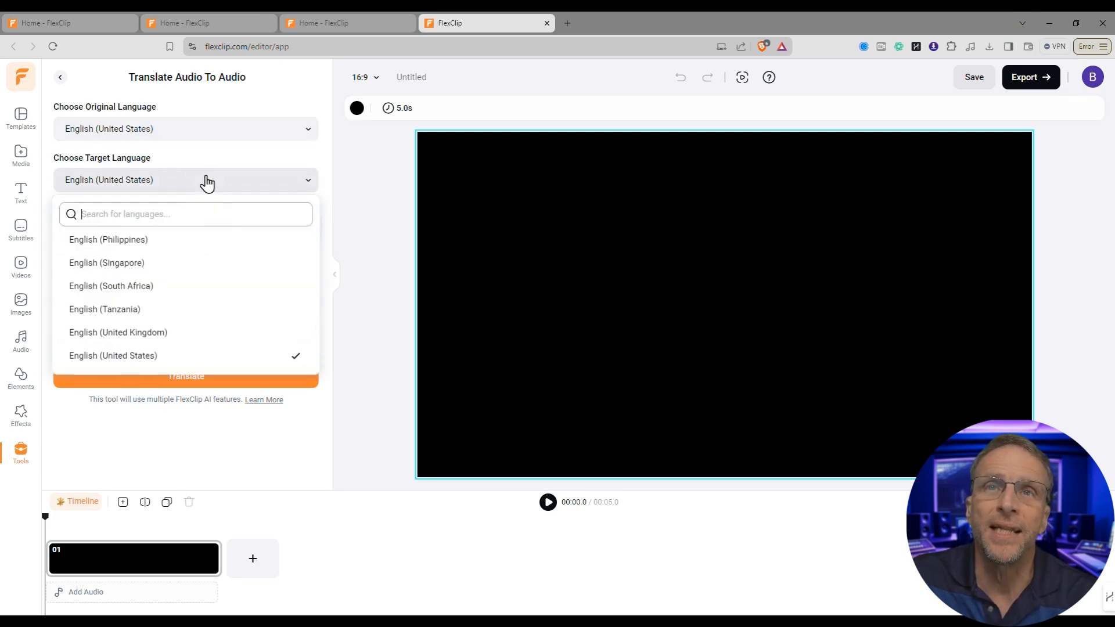
{"action": "scroll", "coordinate": [193, 264], "scroll_direction": "down", "scroll_amount": 3}
{"action": "left_click", "coordinate": [142, 309]}
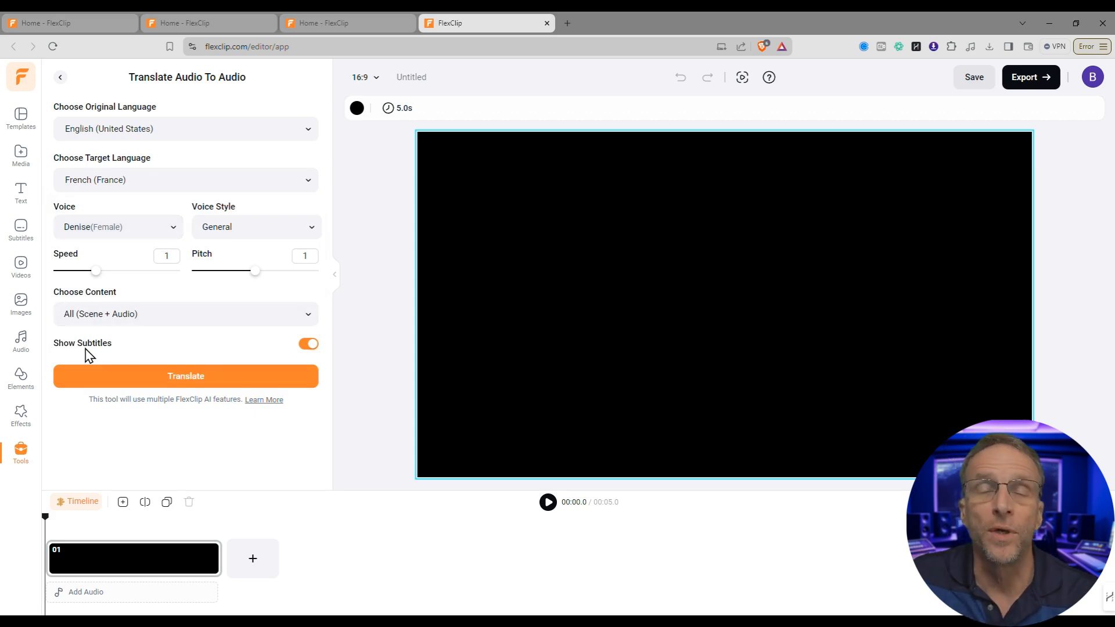
{"action": "left_click", "coordinate": [155, 384]}
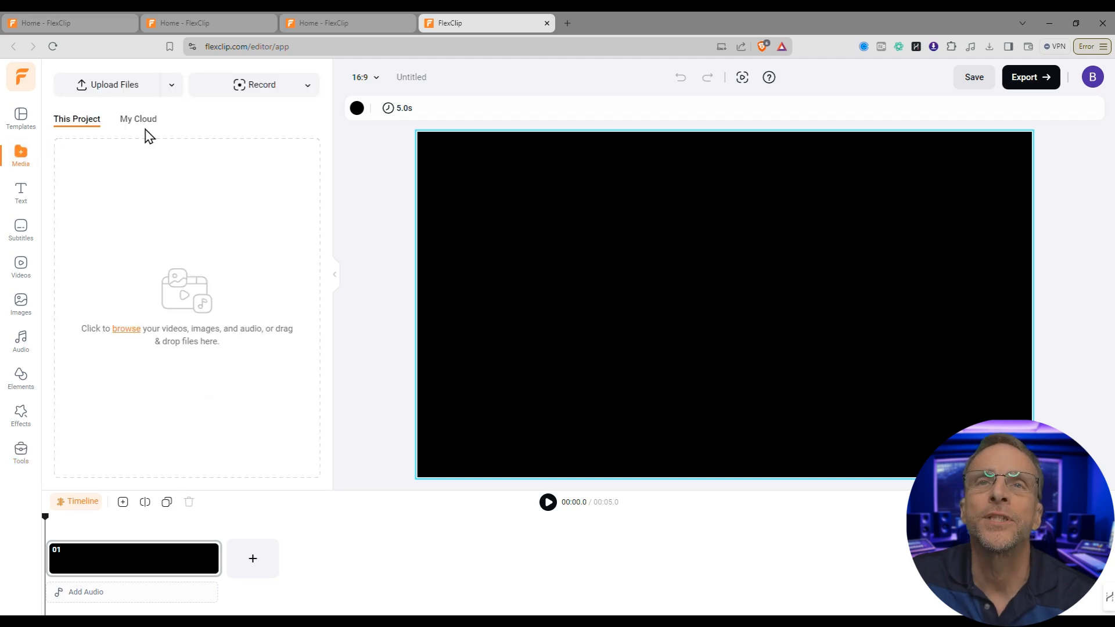
Step: Add the 1:48 faceCODE presenter video from the cloud media, preview it, and translate its audio to French
{"action": "left_click", "coordinate": [132, 121]}
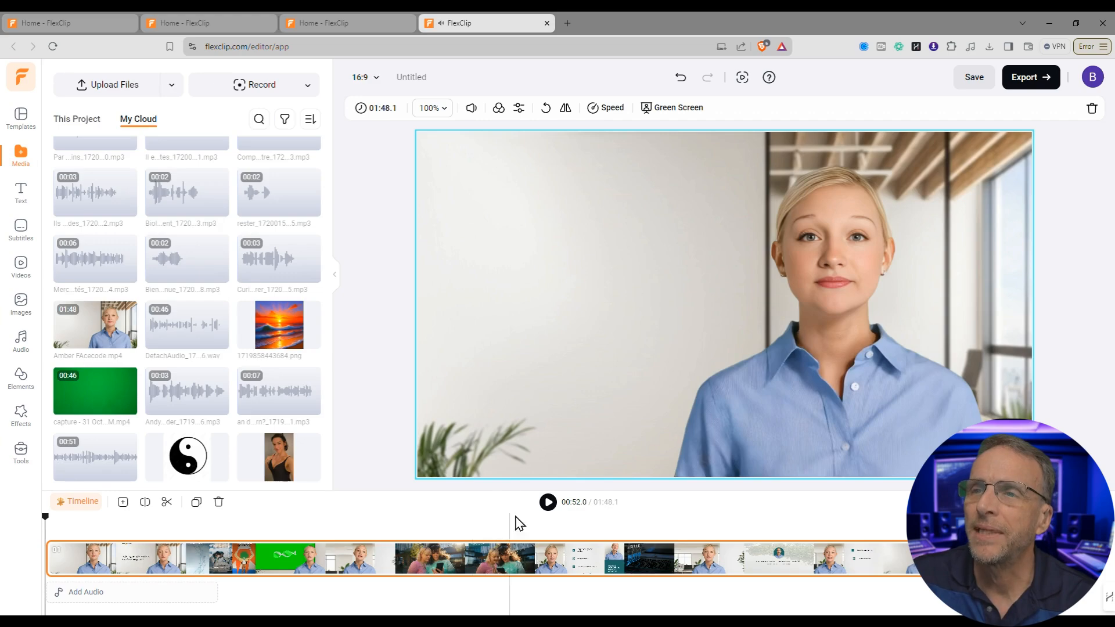
{"action": "left_click", "coordinate": [548, 502]}
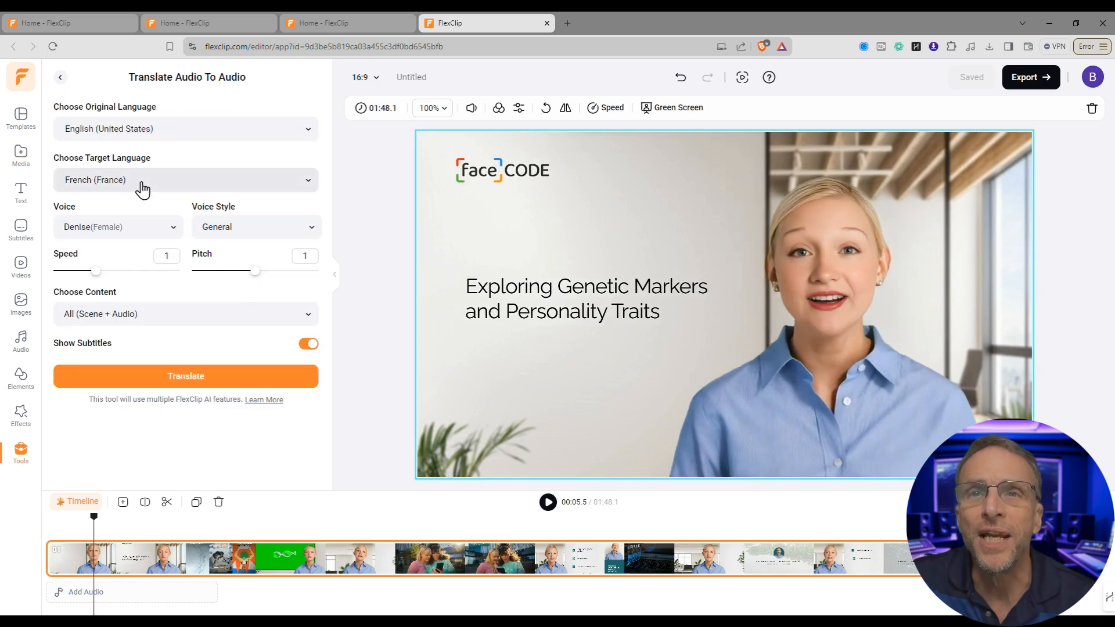
{"action": "left_click", "coordinate": [135, 383]}
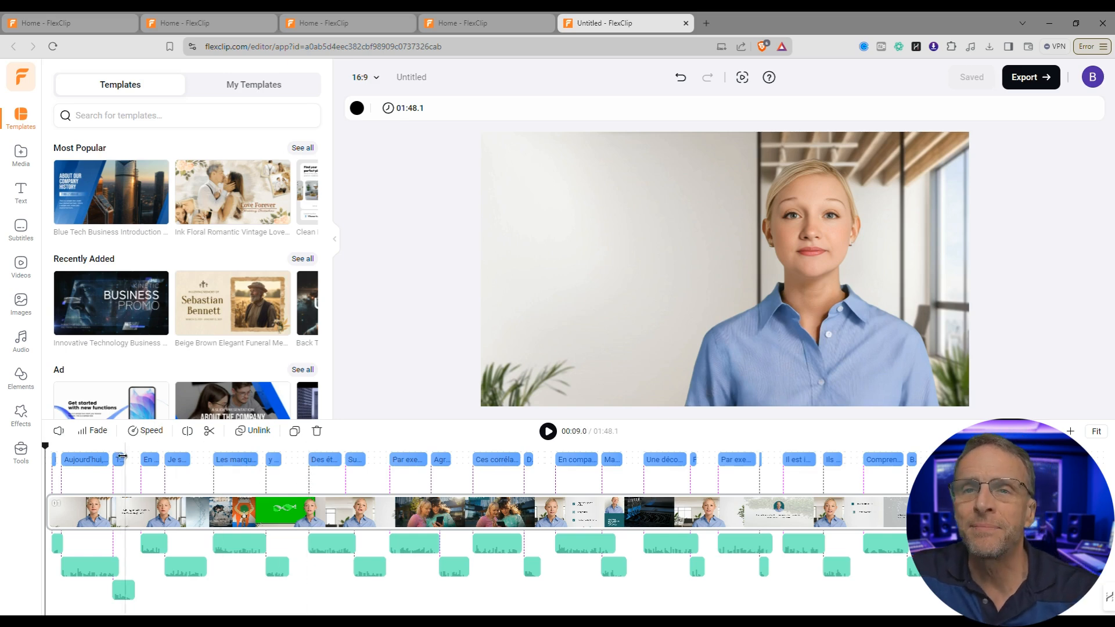
Step: Inspect the generated French subtitles, the presenter scene and the separate French voice segments in the translated project
{"action": "left_click", "coordinate": [237, 462]}
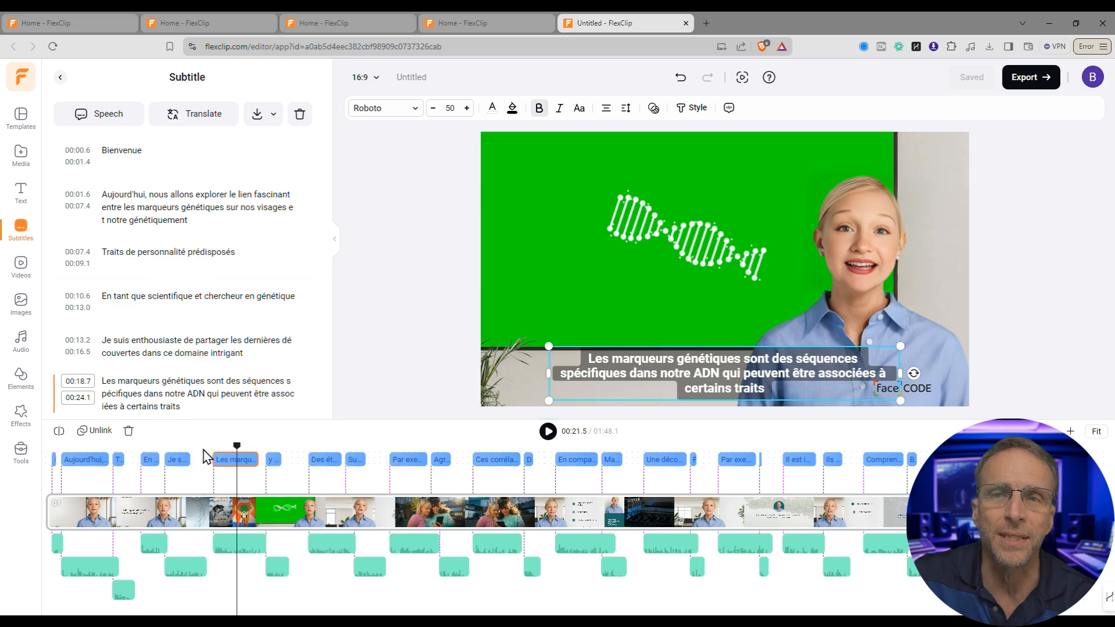
{"action": "left_click", "coordinate": [291, 512]}
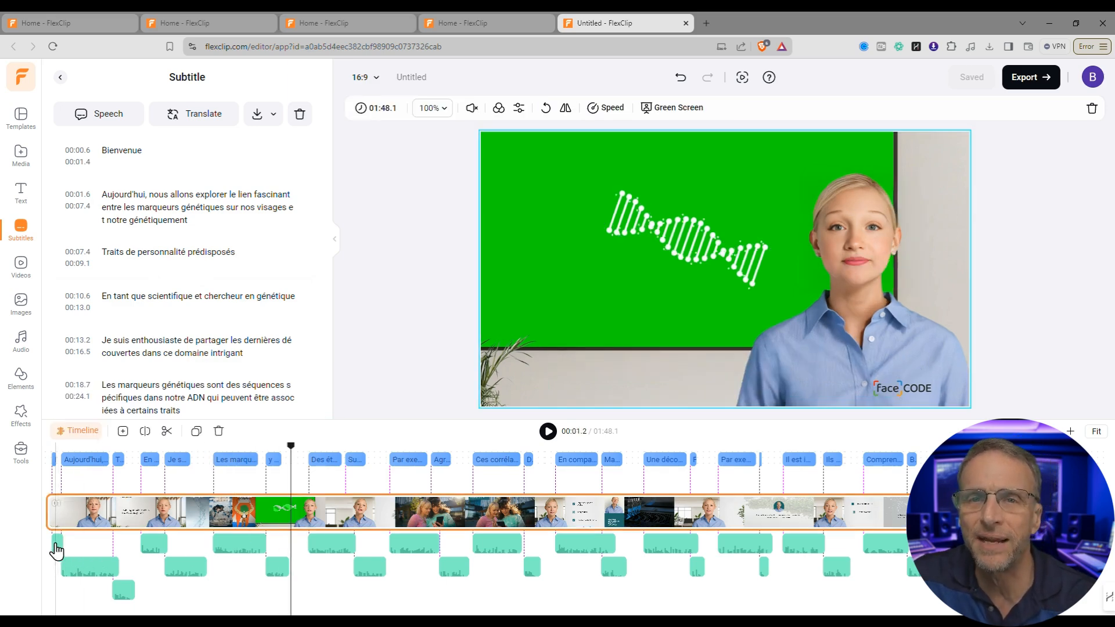
{"action": "left_click", "coordinate": [57, 546]}
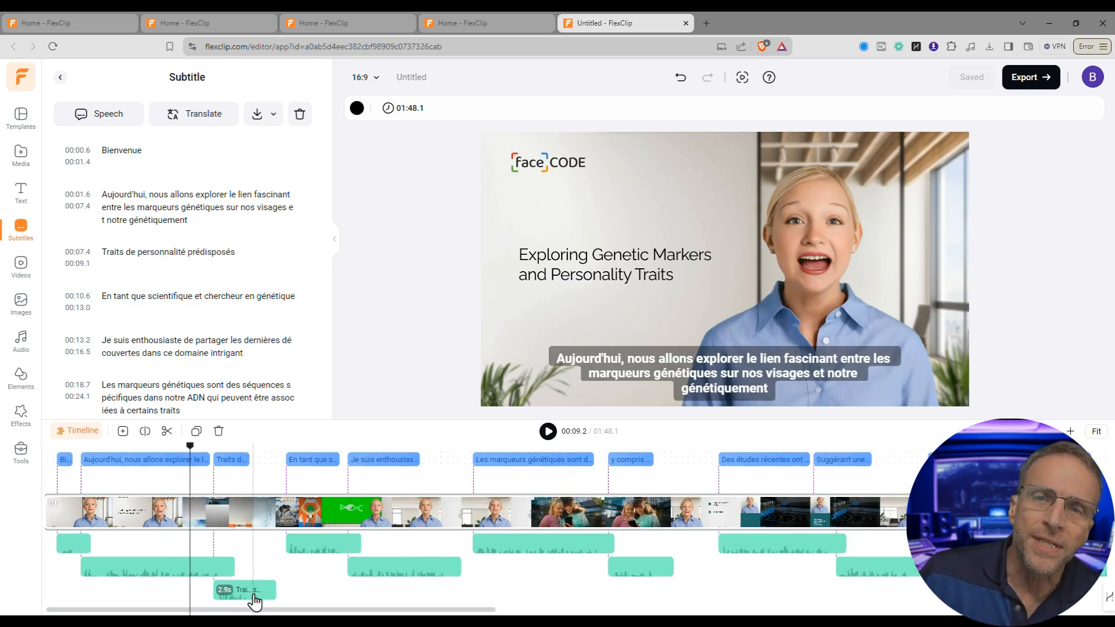
Step: Delay the "Traits de personnalité" and "y compris" voice segments slightly to reduce their overlap with the preceding speech
{"action": "left_click_drag", "start_coordinate": [252, 593], "coordinate": [256, 601]}
{"action": "left_click", "coordinate": [368, 567]}
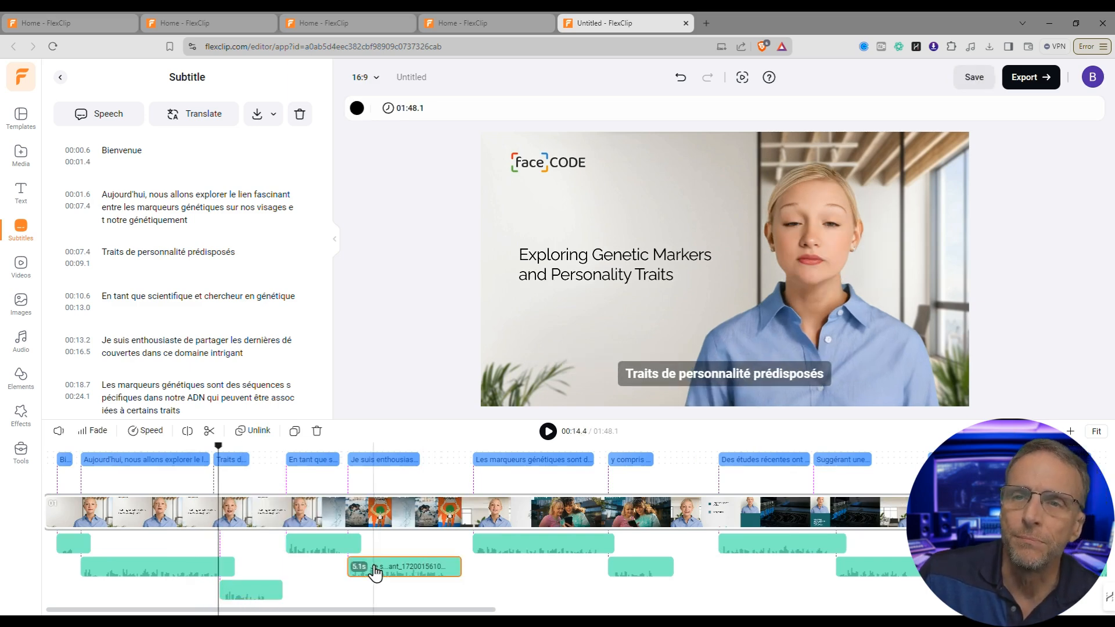
{"action": "left_click", "coordinate": [645, 573]}
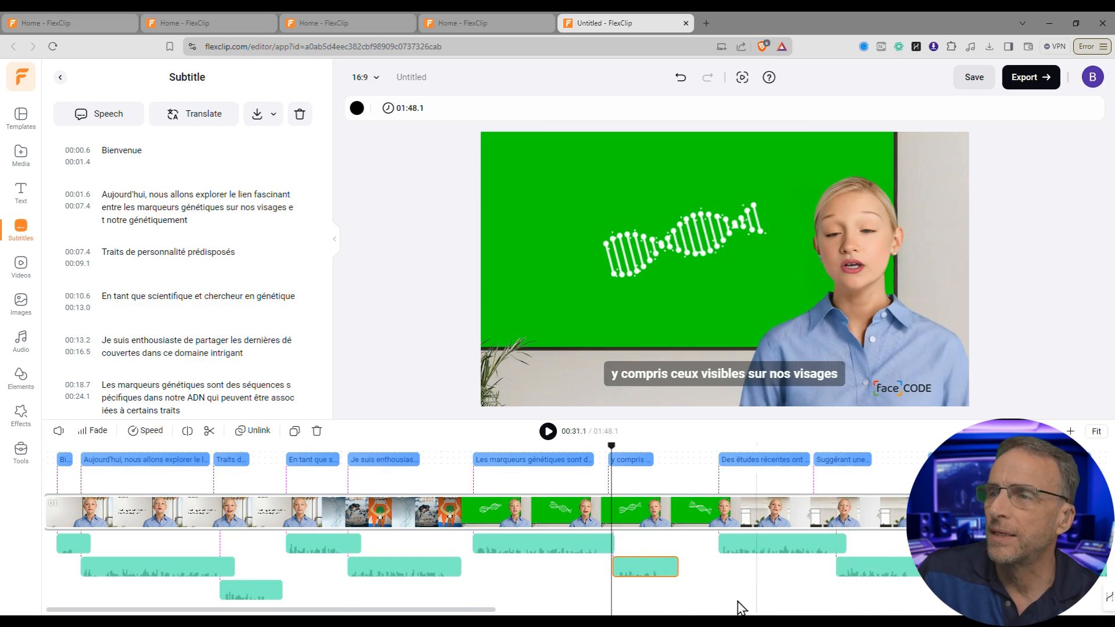
Step: Play the "Une découverte clé" passage and delay the "Prédispositions" voice segment so it starts near the preceding speech's end
{"action": "left_click_drag", "start_coordinate": [483, 609], "coordinate": [918, 610]}
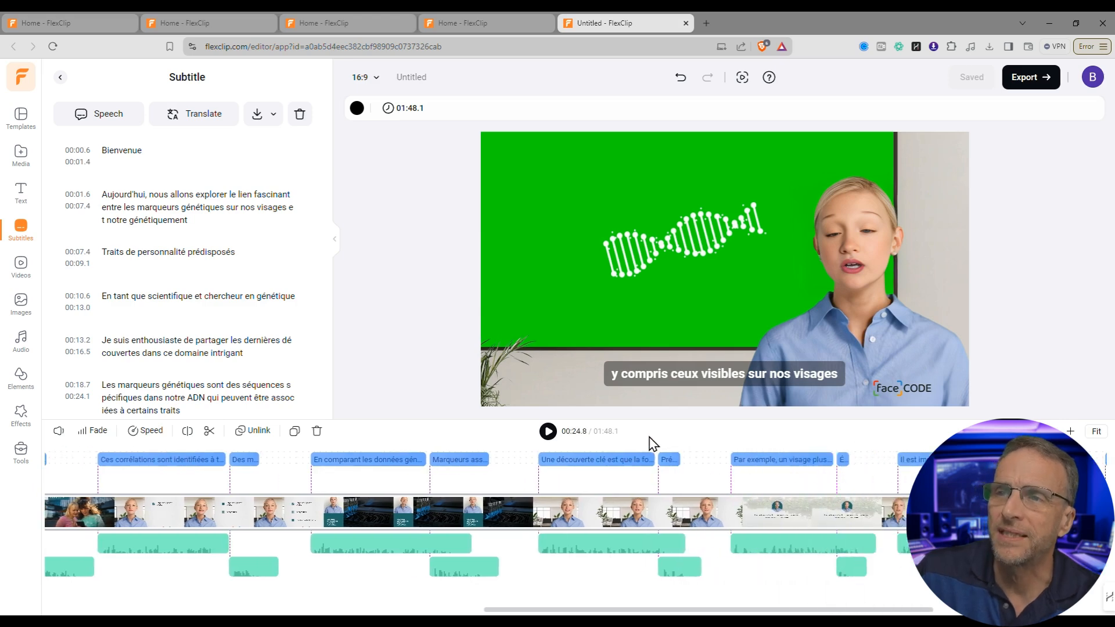
{"action": "left_click", "coordinate": [630, 447]}
{"action": "left_click", "coordinate": [548, 431]}
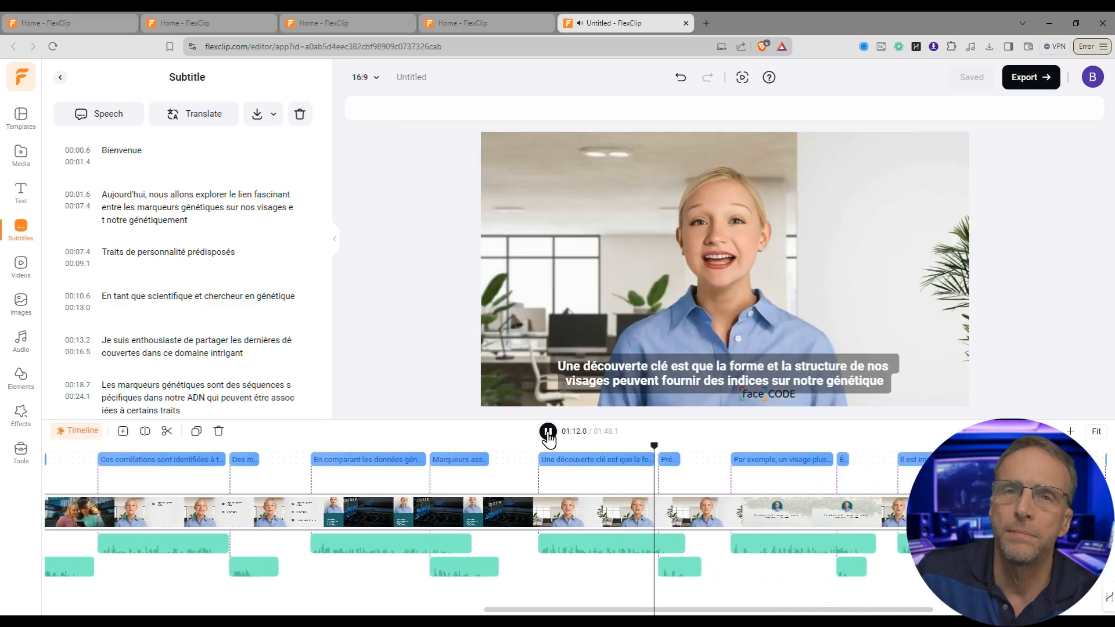
{"action": "left_click_drag", "start_coordinate": [678, 577], "coordinate": [694, 577]}
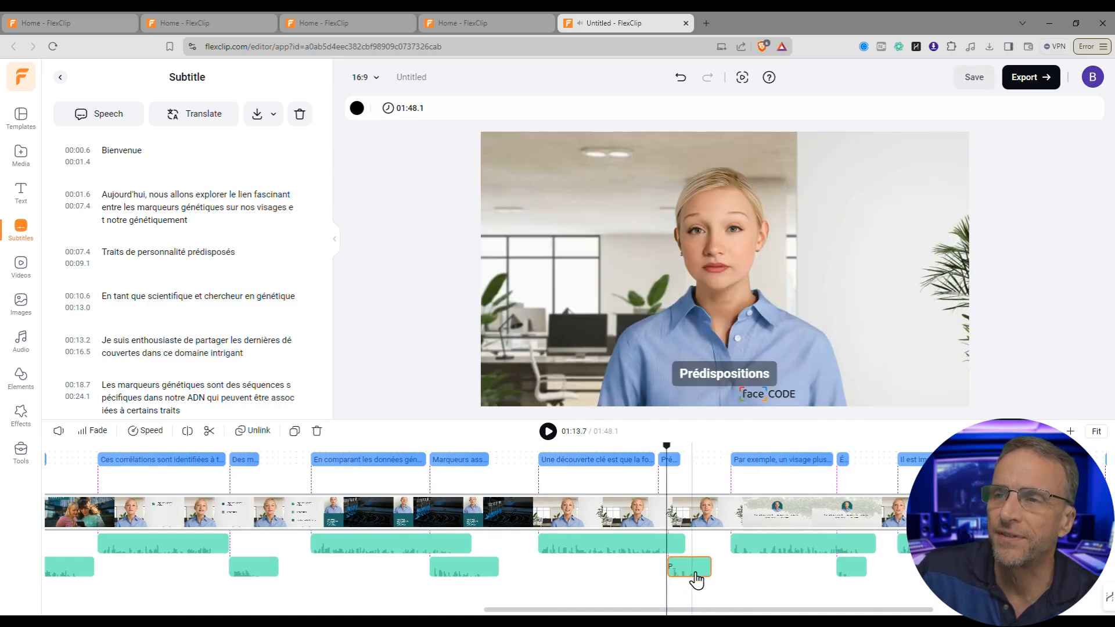
Step: Play the "Par exemple, un visage plus" passage and delay the short voice segment that follows it
{"action": "left_click", "coordinate": [829, 480]}
{"action": "left_click", "coordinate": [548, 430]}
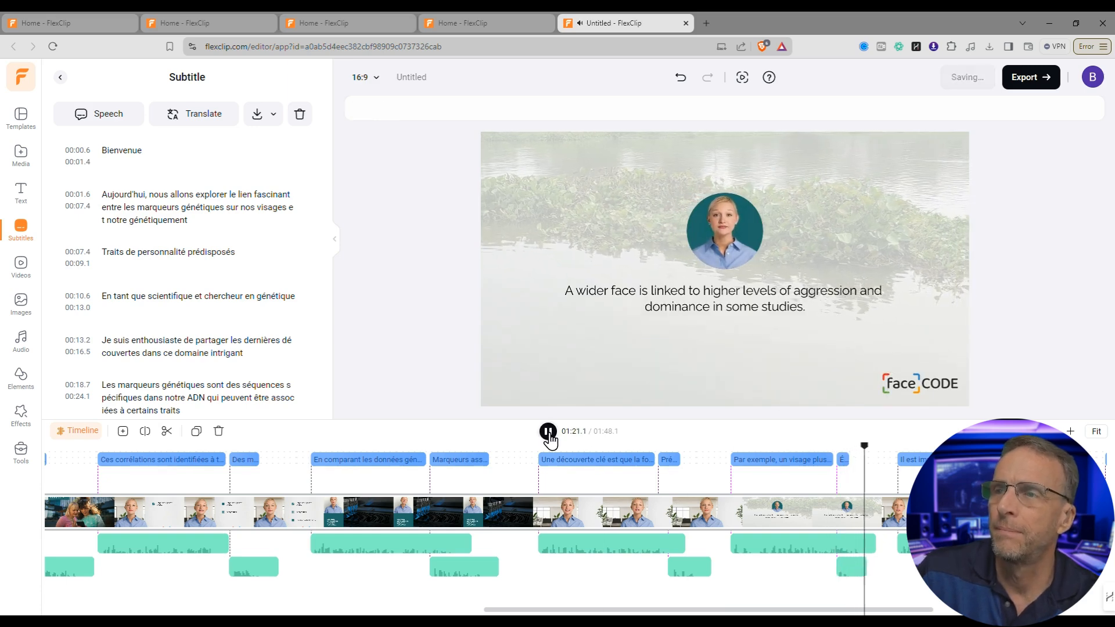
{"action": "left_click_drag", "start_coordinate": [855, 568], "coordinate": [880, 571]}
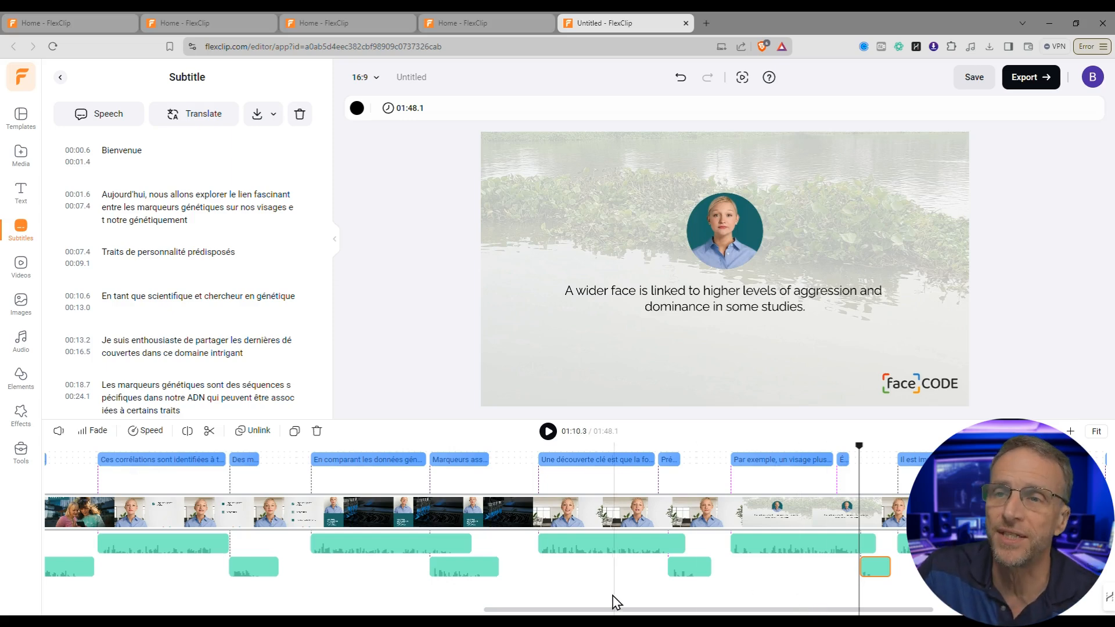
Step: Play the French-translated presenter video from the start to check the voice timing and subtitles
{"action": "left_click_drag", "start_coordinate": [697, 488], "coordinate": [45, 533]}
{"action": "left_click", "coordinate": [546, 437]}
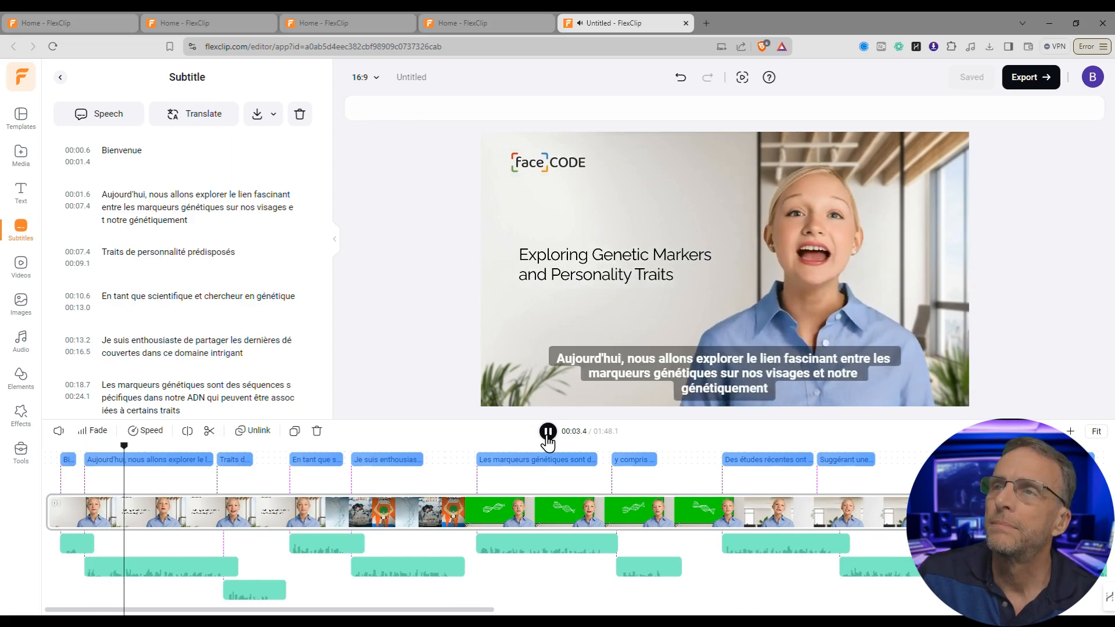
{"action": "left_click", "coordinate": [546, 437]}
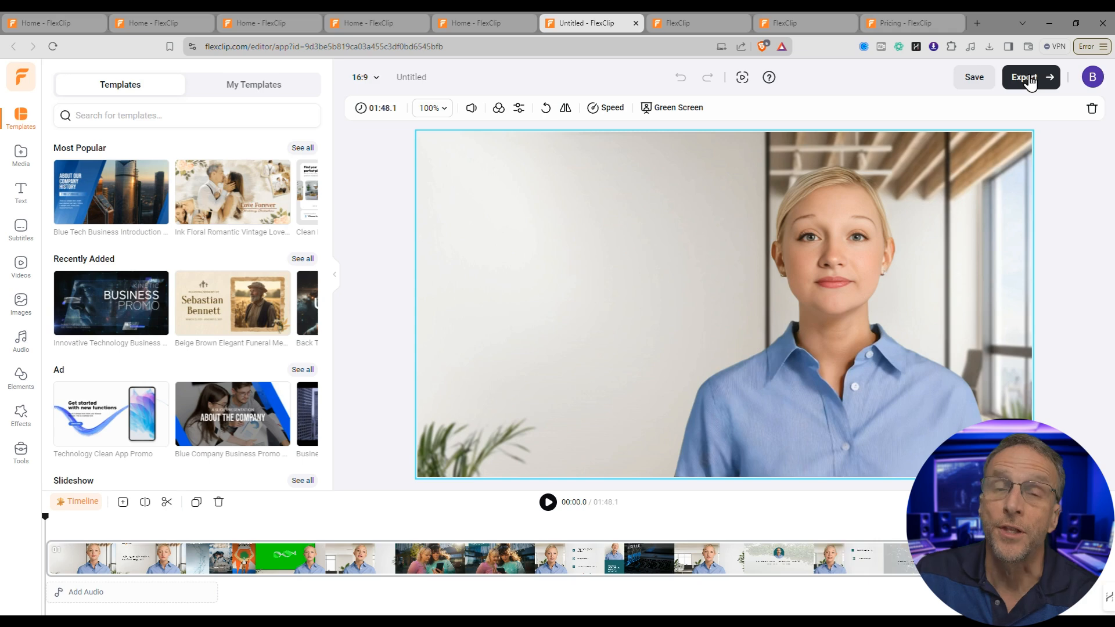
Step: Export the presenter project as a 720p, 30 fps, recommended-quality video, and export its audio as an MP3
{"action": "left_click", "coordinate": [1027, 80]}
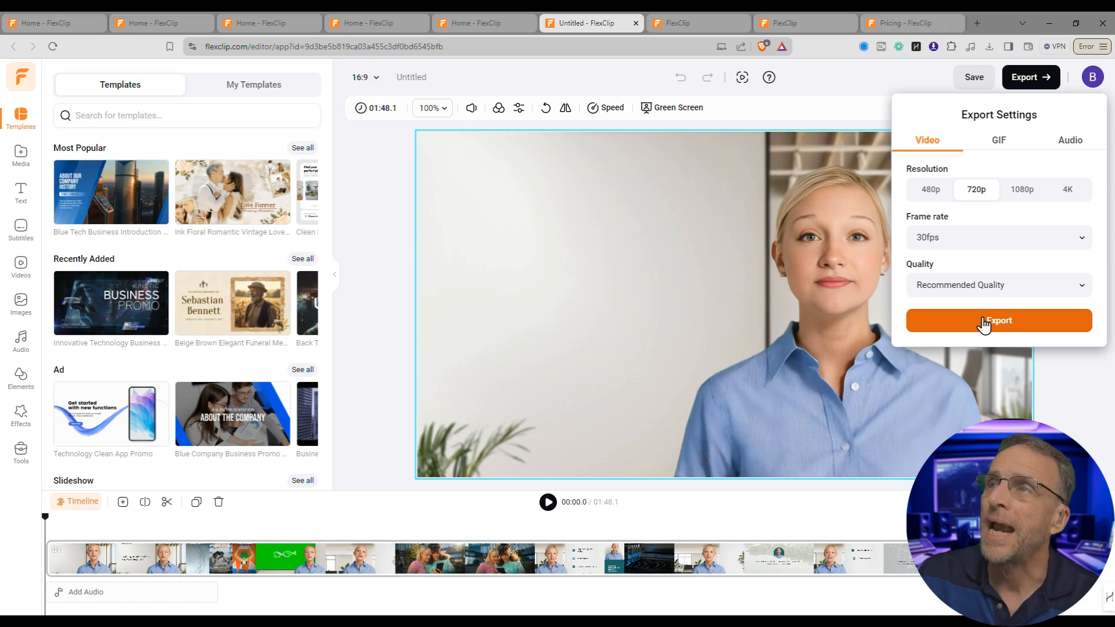
{"action": "left_click", "coordinate": [983, 323]}
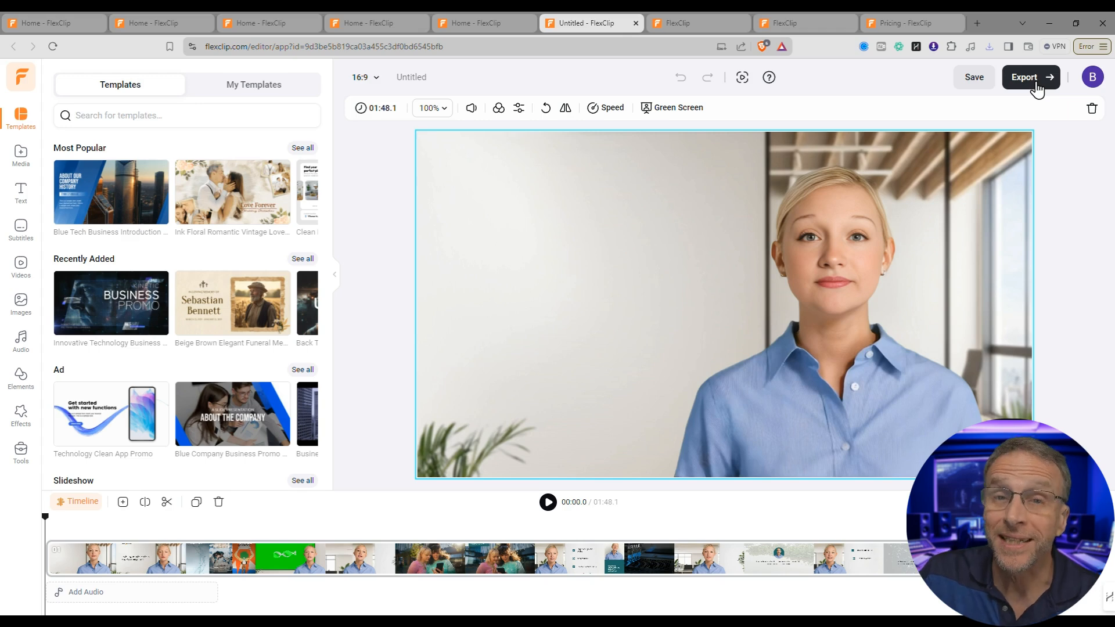
{"action": "left_click", "coordinate": [1036, 82]}
{"action": "left_click", "coordinate": [1063, 149]}
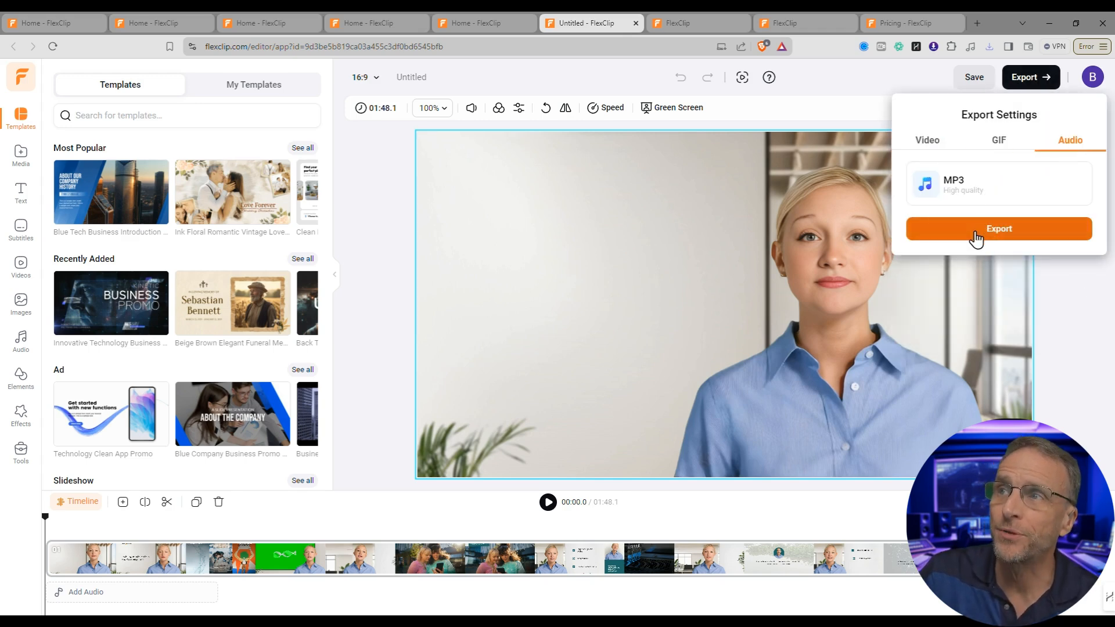
{"action": "left_click", "coordinate": [976, 232]}
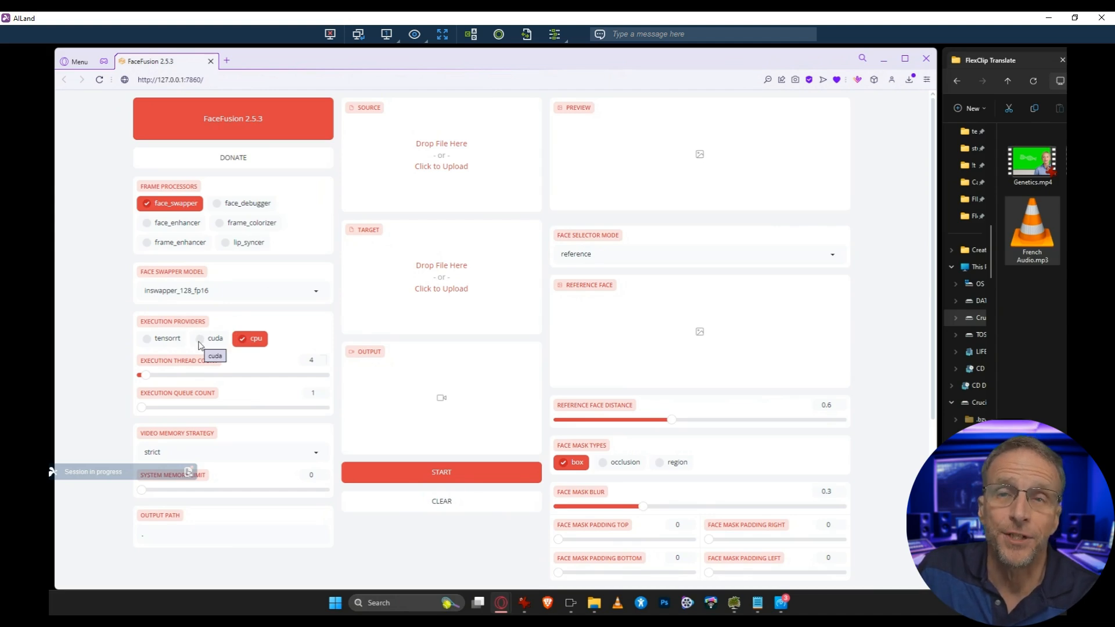
Step: In FaceFusion, enable the cuda provider with 16 threads, and load Genetics.mp4 as target and French Audio.mp3 as source
{"action": "left_click", "coordinate": [200, 339]}
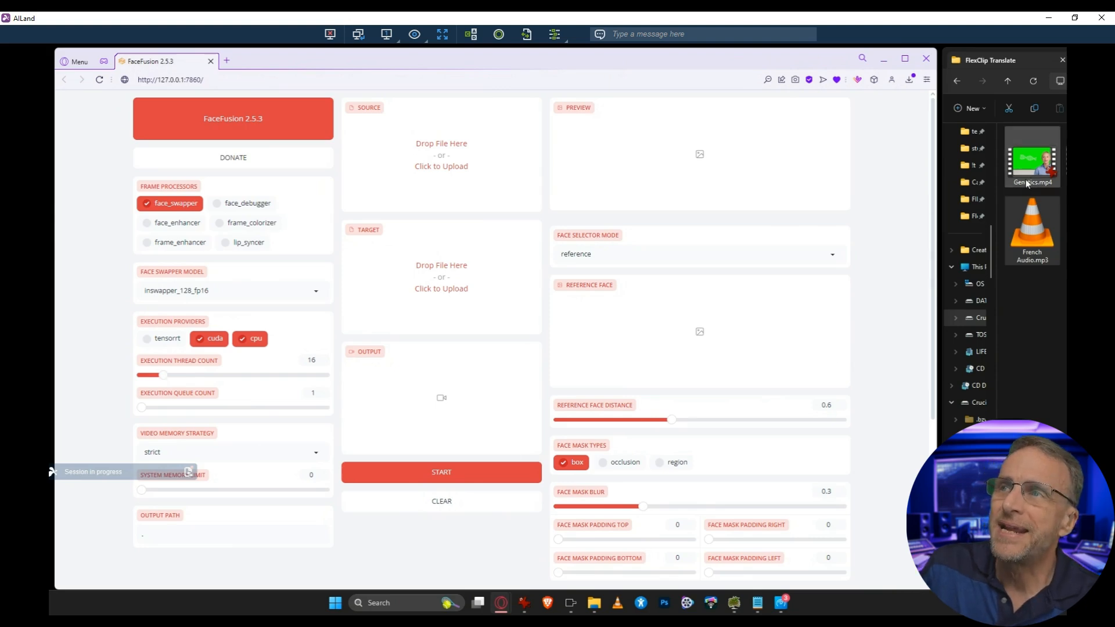
{"action": "left_click_drag", "start_coordinate": [1031, 177], "coordinate": [427, 308]}
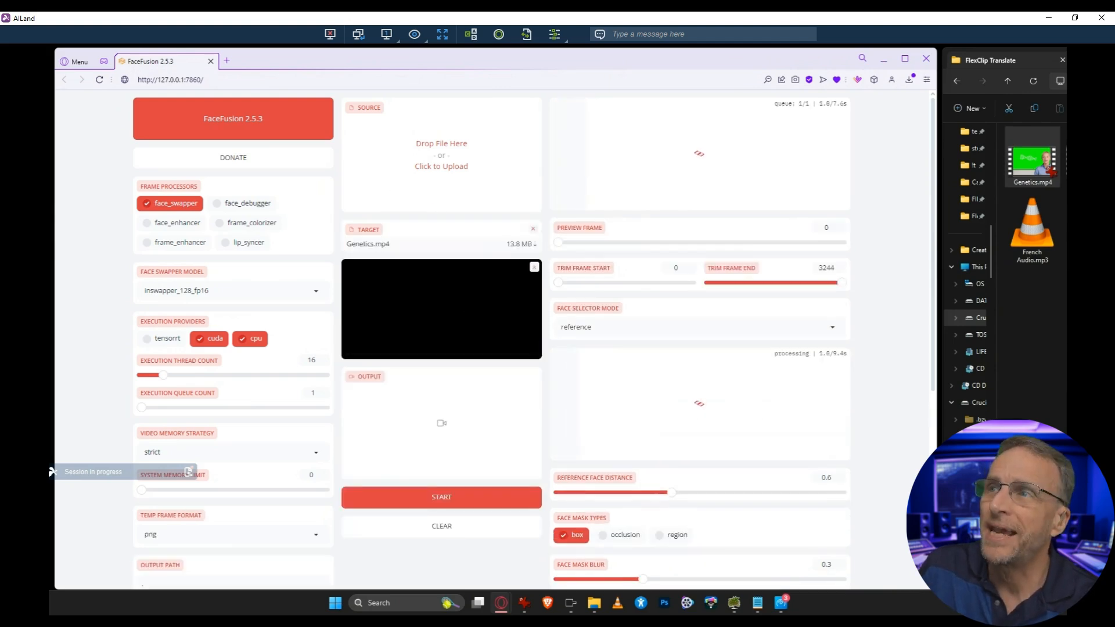
{"action": "left_click_drag", "start_coordinate": [1035, 251], "coordinate": [438, 207]}
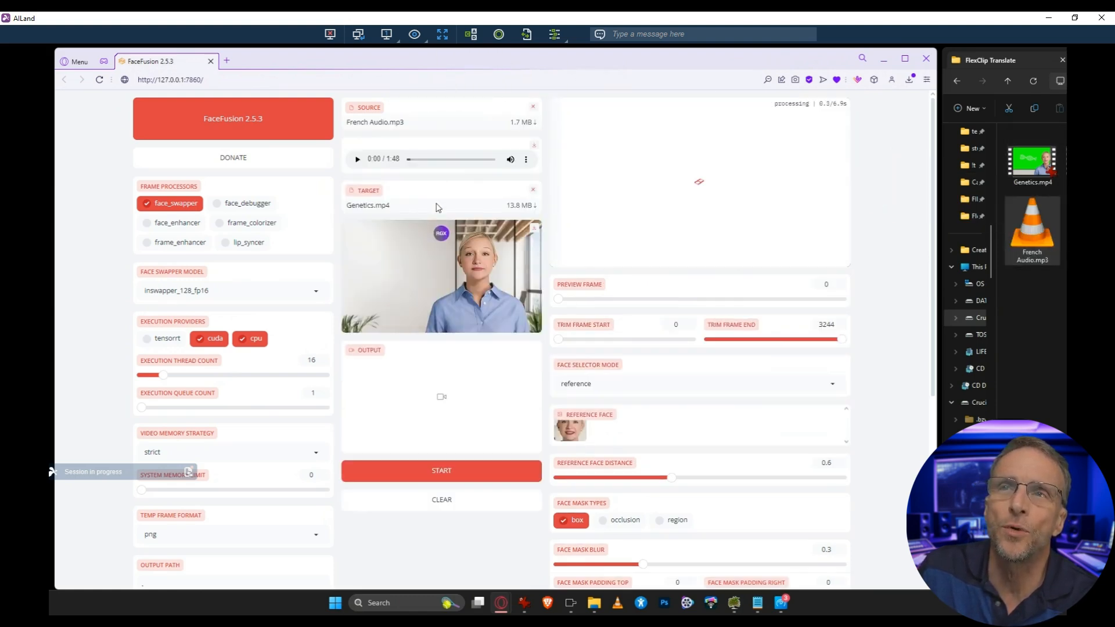
Step: Turn off the face_swapper frame processor and enable lip_syncer and face_enhancer instead
{"action": "left_click", "coordinate": [145, 205]}
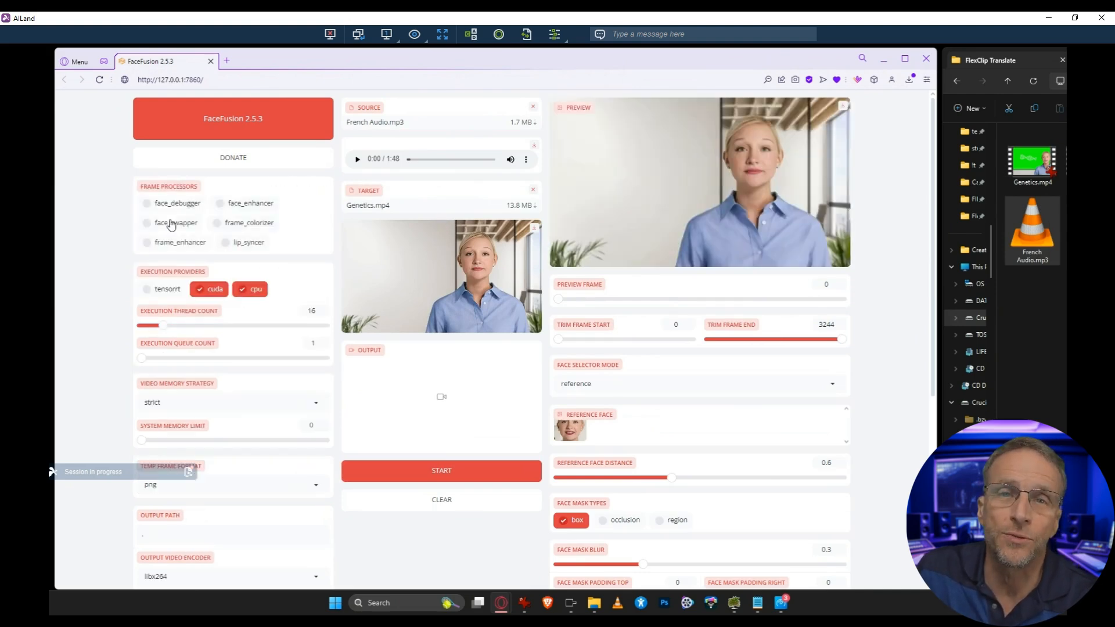
{"action": "left_click", "coordinate": [225, 243]}
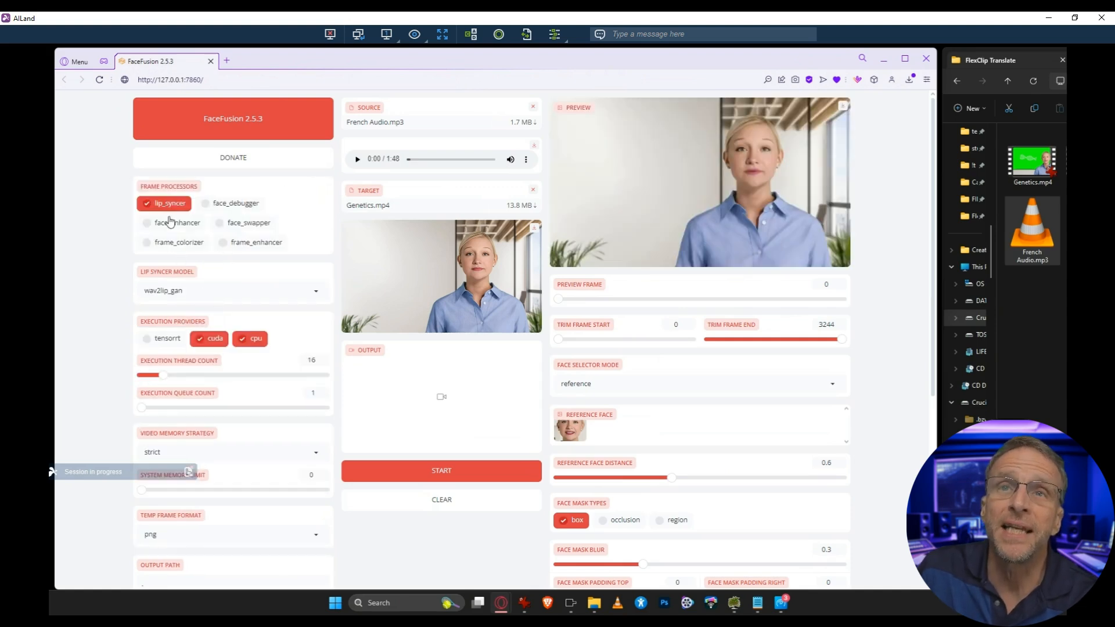
{"action": "left_click", "coordinate": [186, 230]}
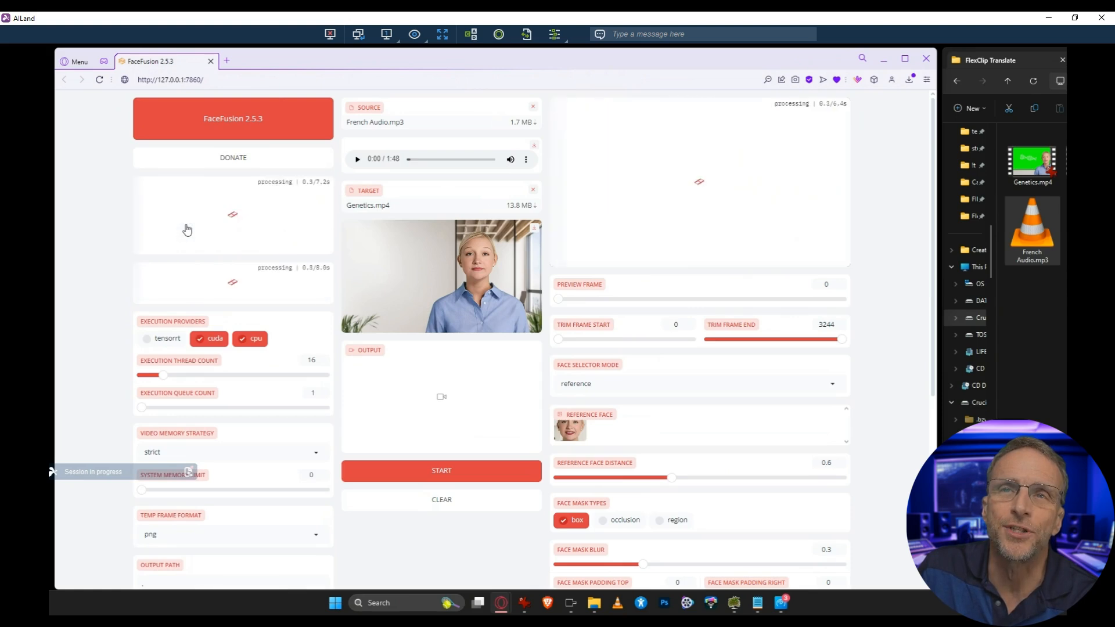
Step: Briefly preview the French source audio and the Genetics.mp4 target video, and start the lip-sync processing
{"action": "left_click", "coordinate": [359, 163]}
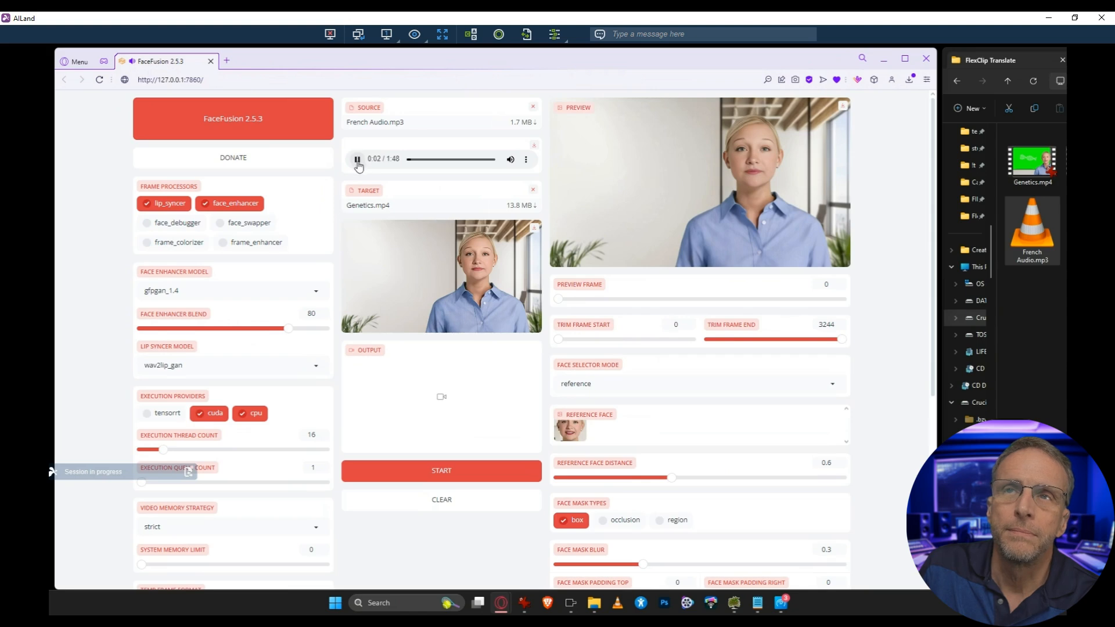
{"action": "left_click", "coordinate": [357, 159]}
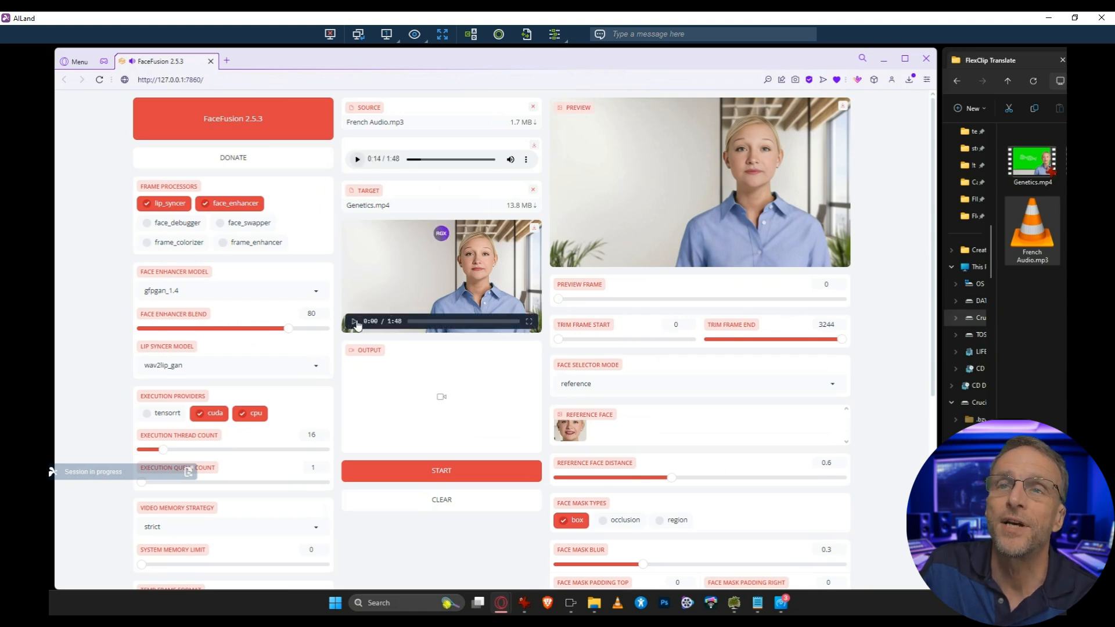
{"action": "left_click", "coordinate": [355, 322]}
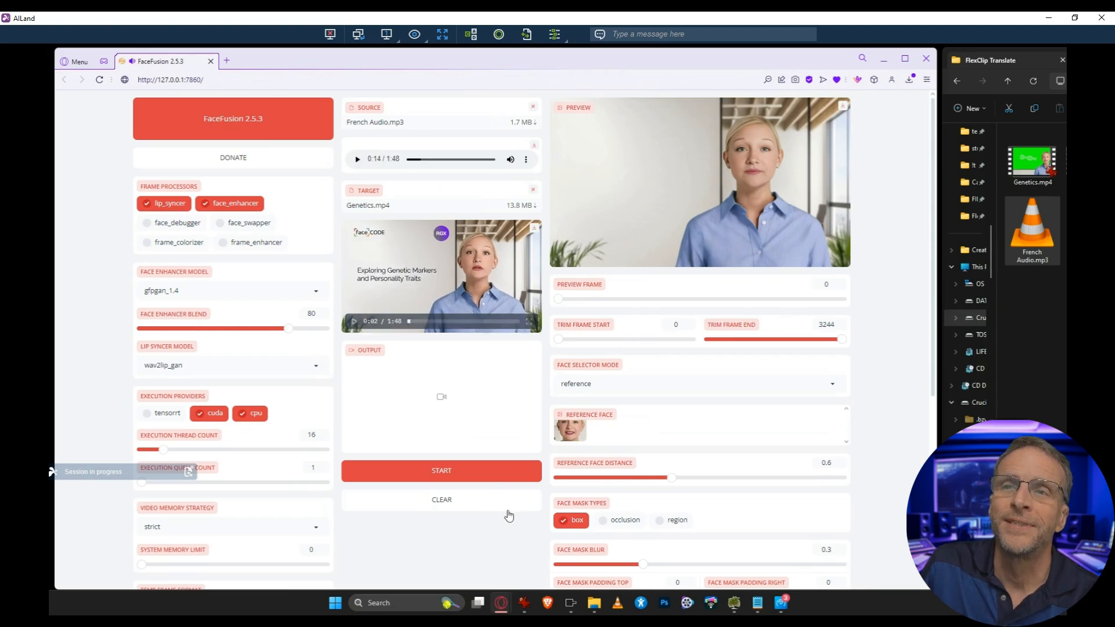
{"action": "left_click", "coordinate": [442, 473]}
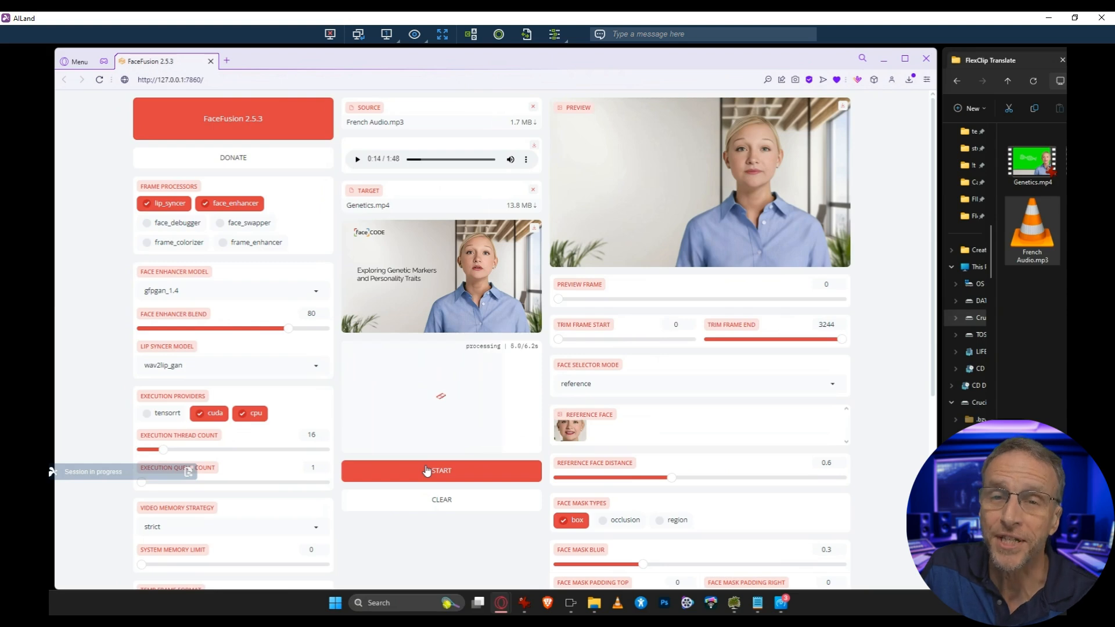